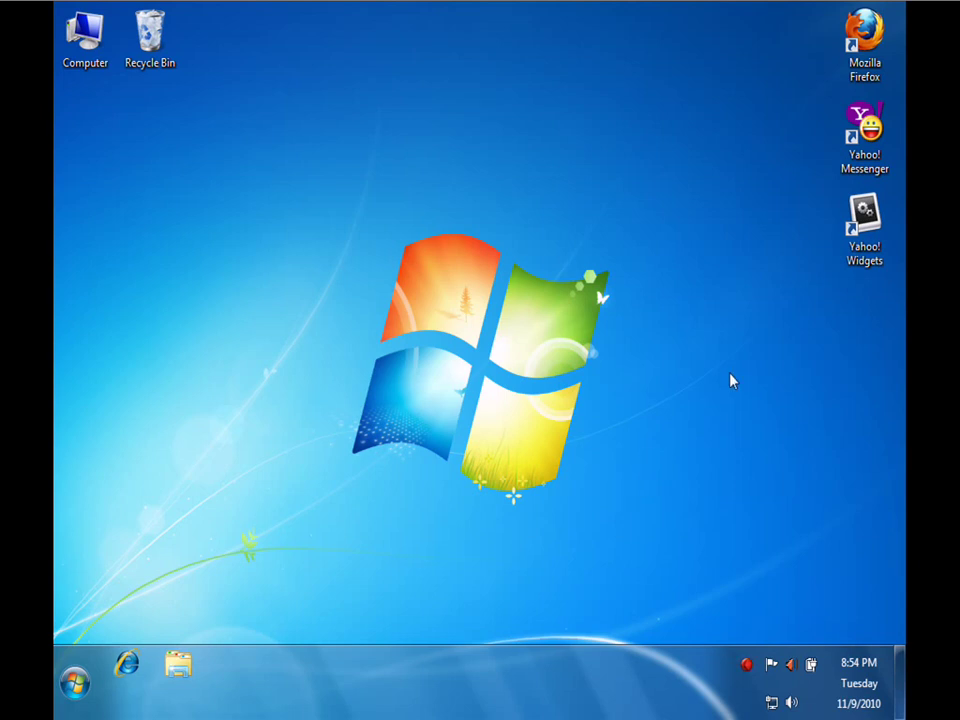
Open Mozilla Firefox and make it the default browser
double_click(863, 38)
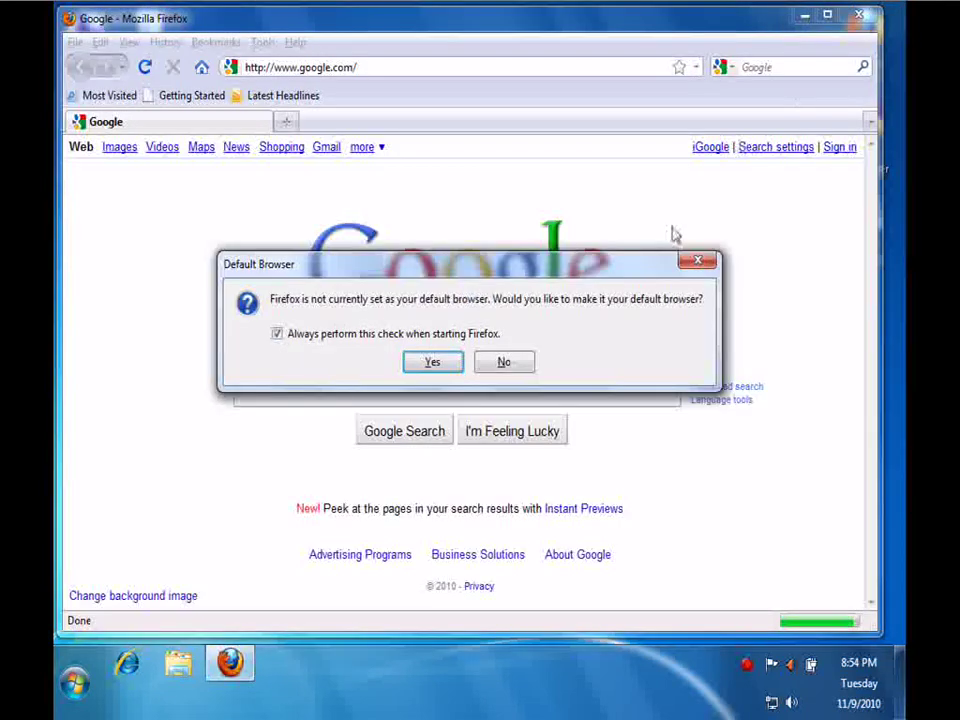
left_click(440, 363)
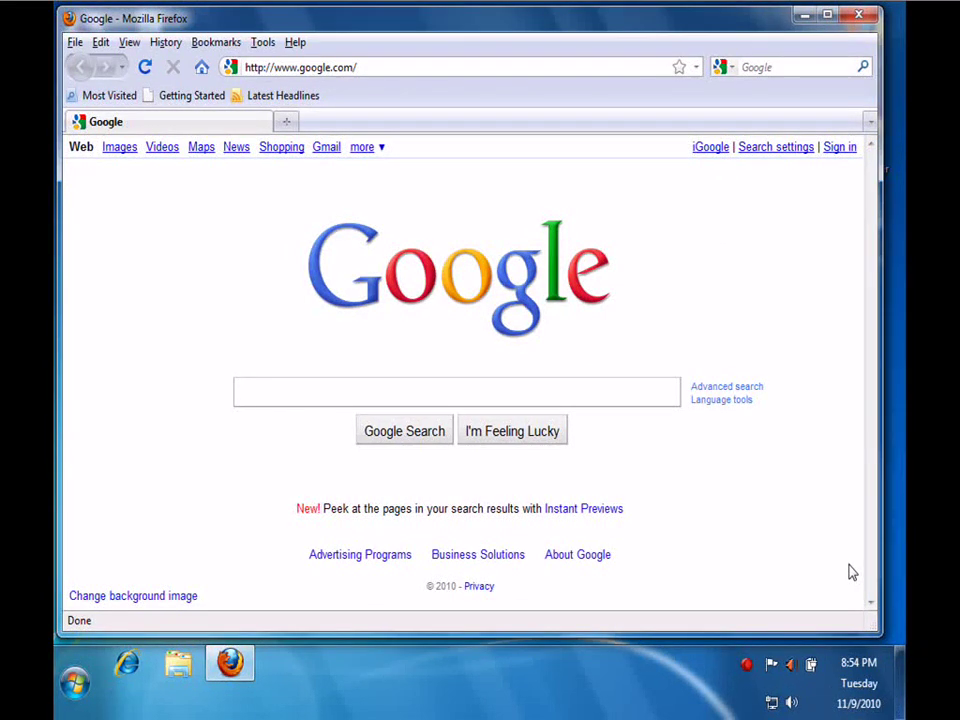
Search Google for "The Emulator Zone"
type("The Emul")
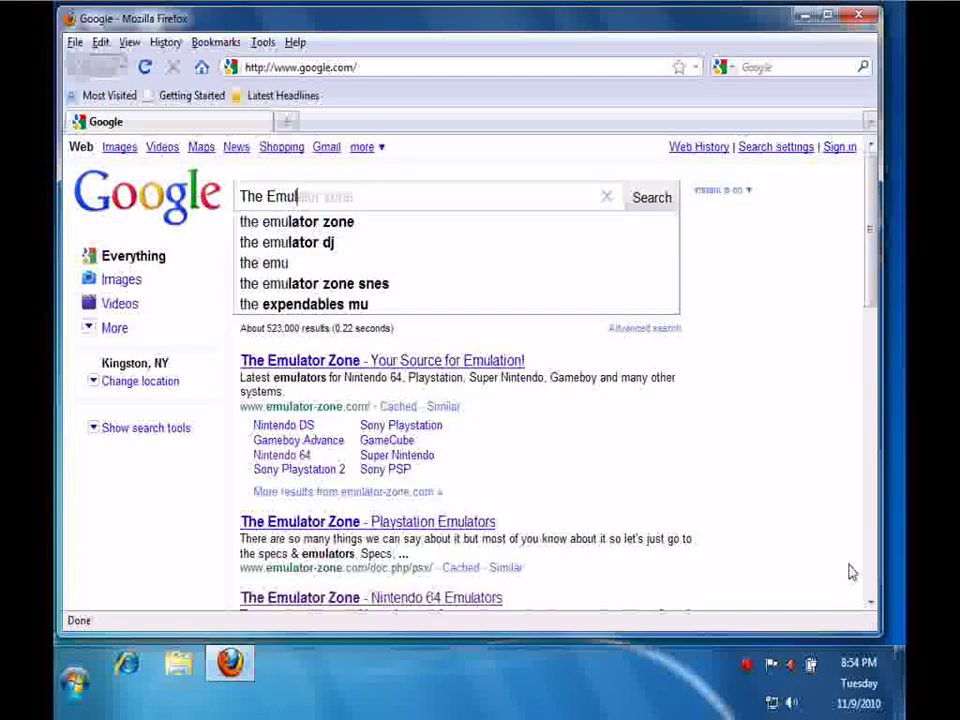
type("ator Zo")
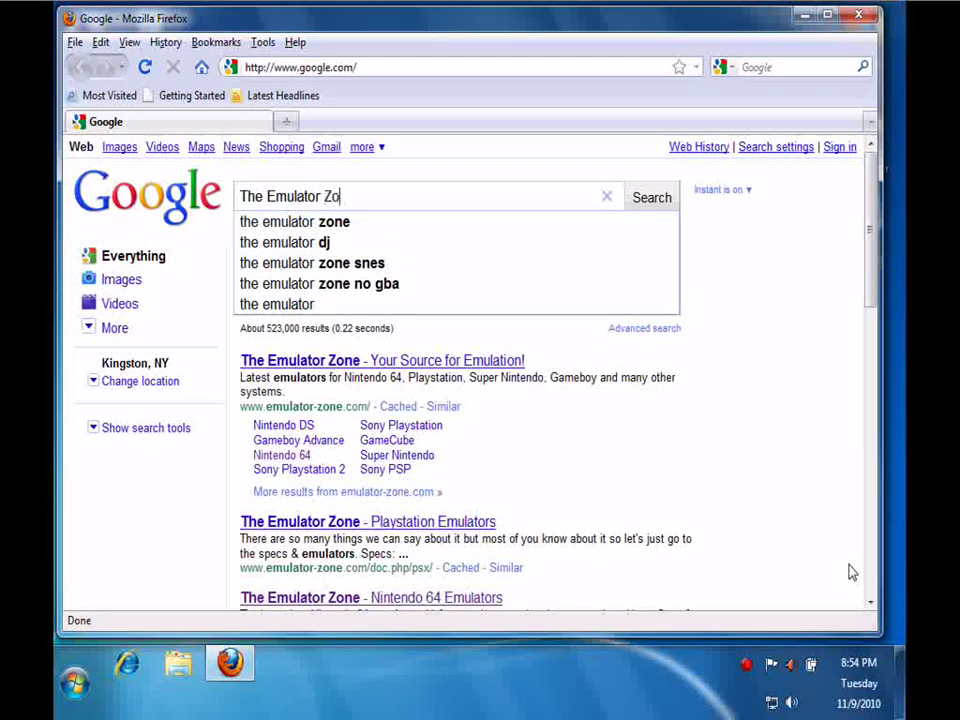
type("ne")
key("Return")
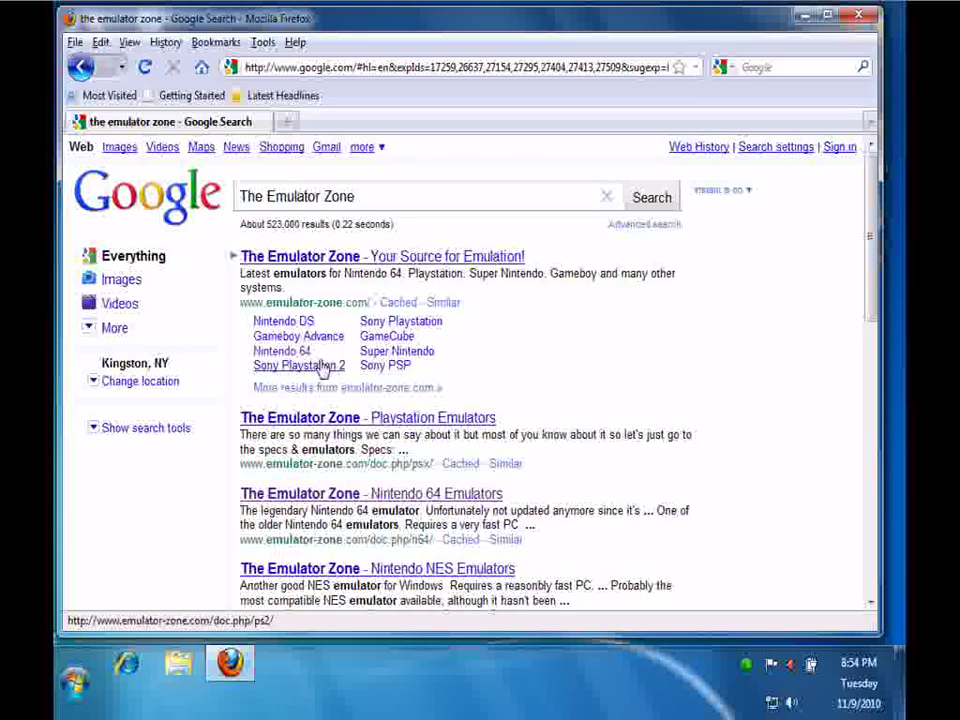
Go to The Emulator Zone's Nintendo 64 section and open the Project64 emulator page
left_click(288, 354)
scroll(310, 467, "down", 6)
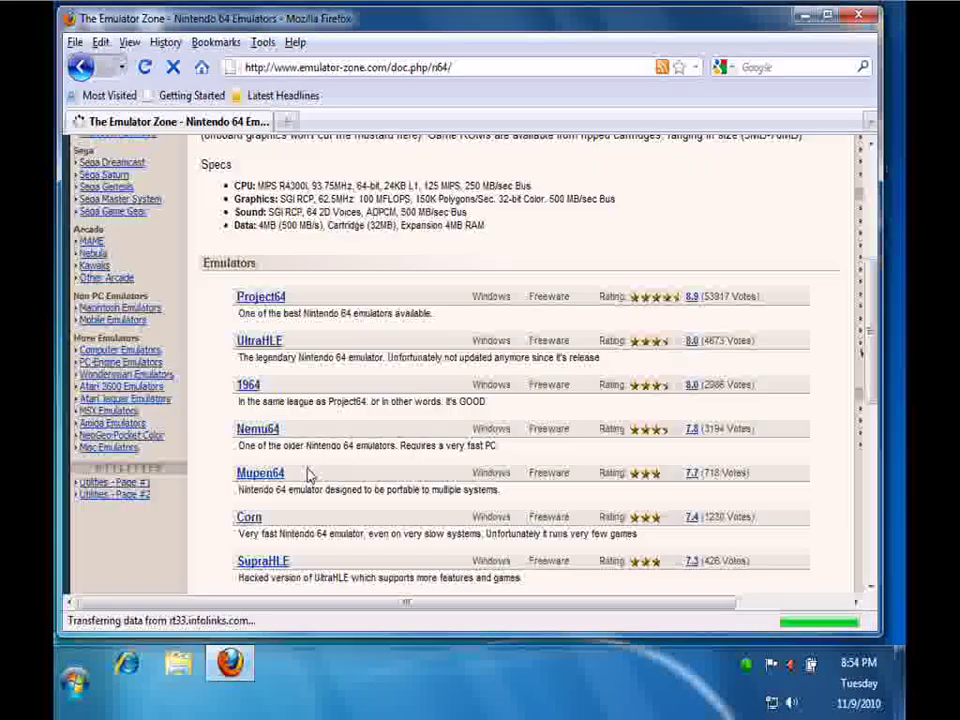
scroll(311, 467, "down", 4)
scroll(311, 467, "up", 4)
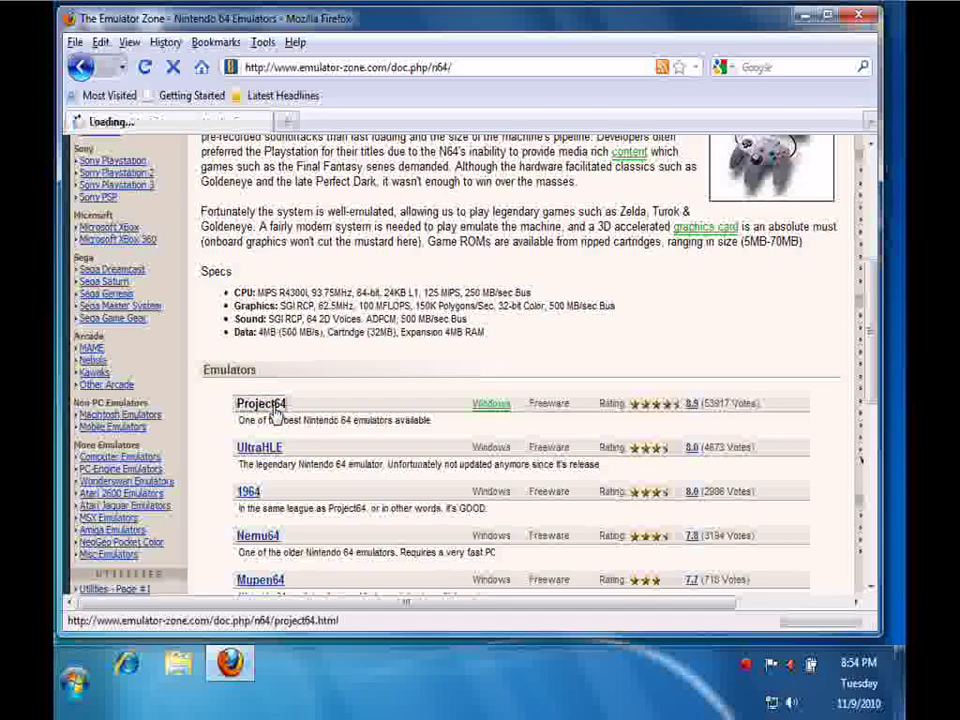
left_click(272, 410)
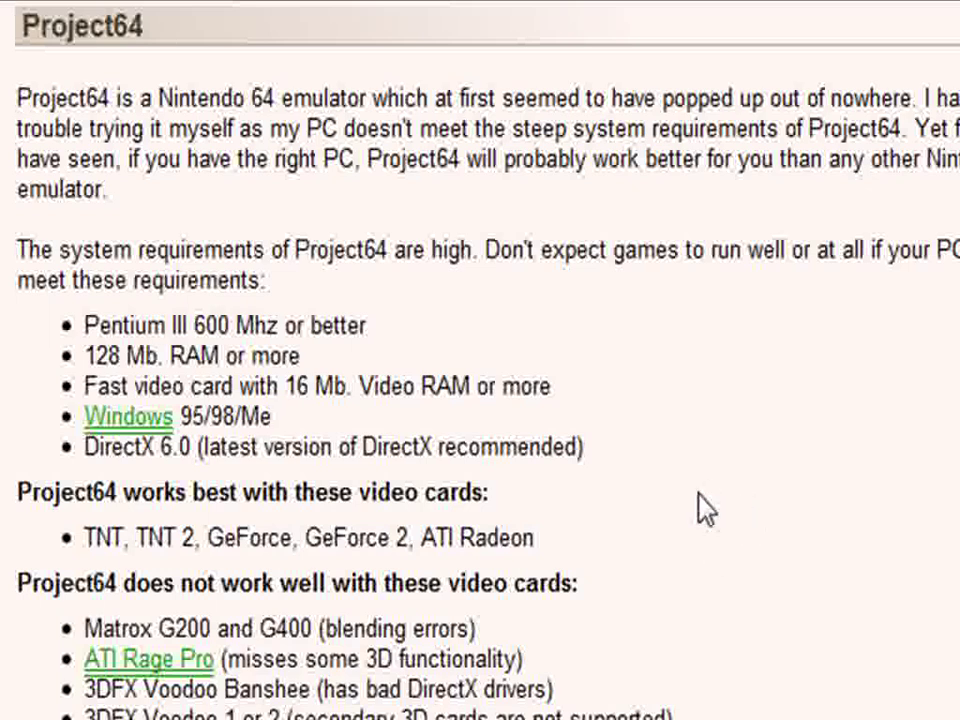
Download Project64 1.6 by saving project64_1.6.exe, then clear the download list and close it
scroll(620, 358, "down", 6)
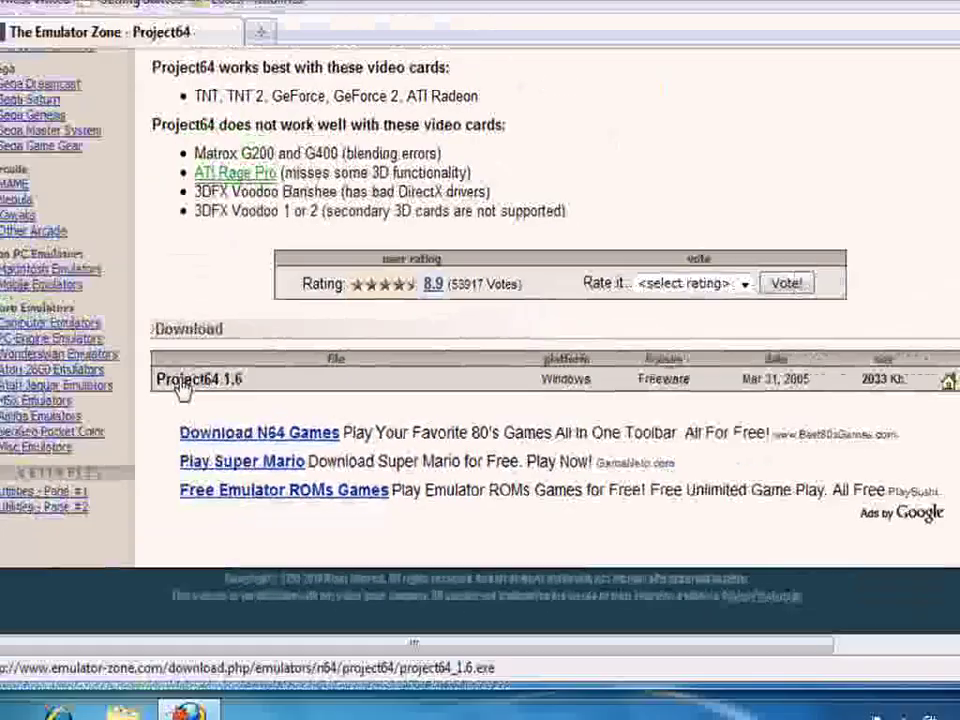
left_click(66, 345)
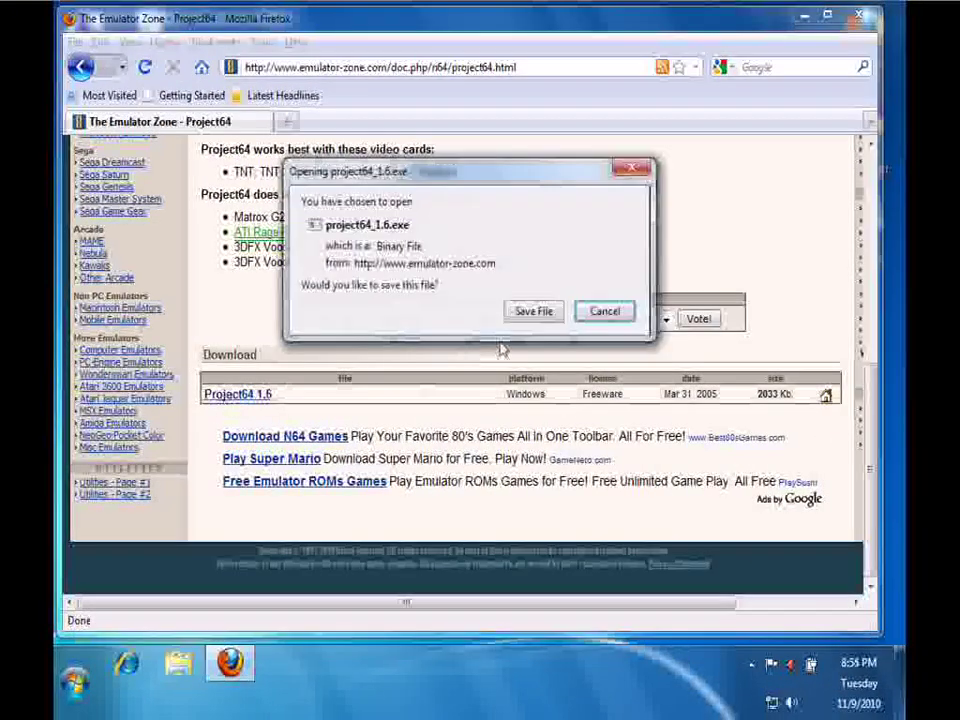
left_click(531, 310)
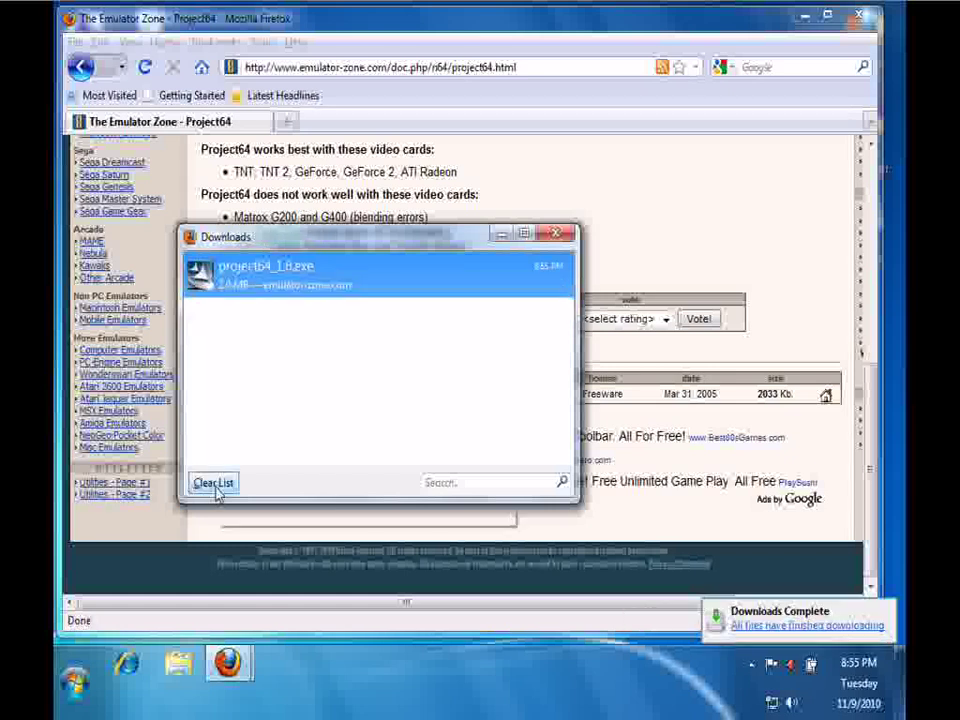
left_click(214, 486)
left_click(556, 233)
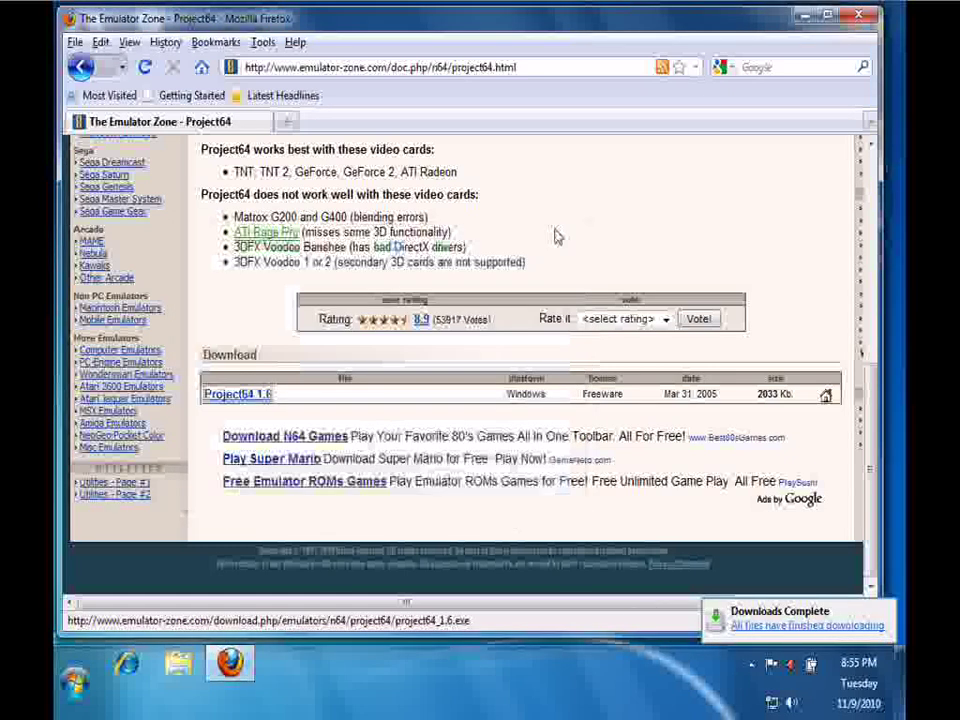
Return to the Google home page, search for "7 Zip" and open the 7-zip.org website
left_click(203, 68)
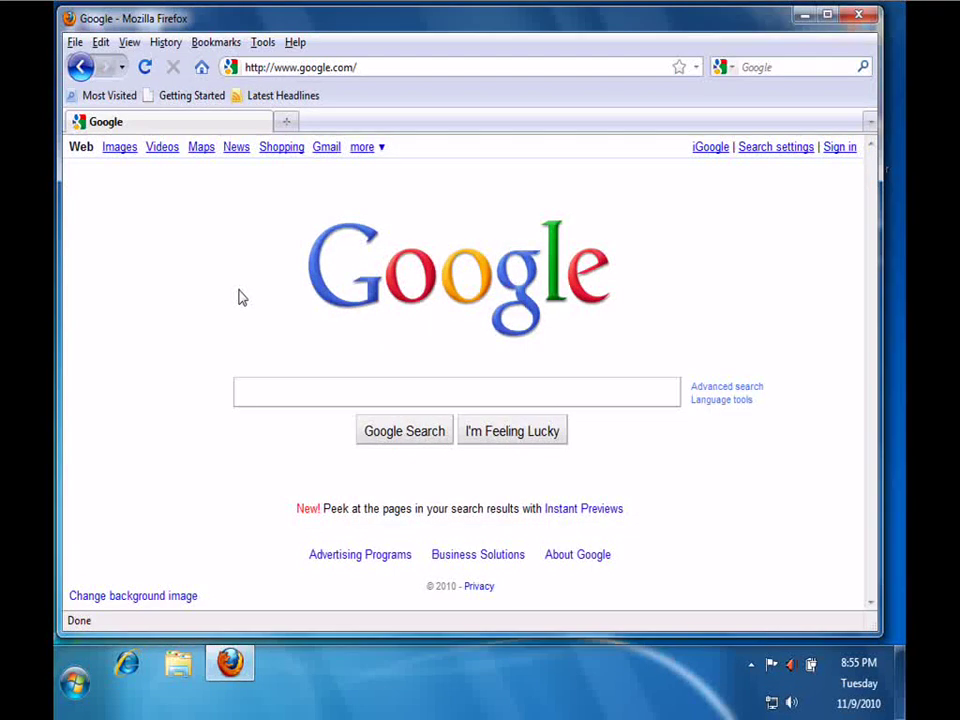
type("7 Zip")
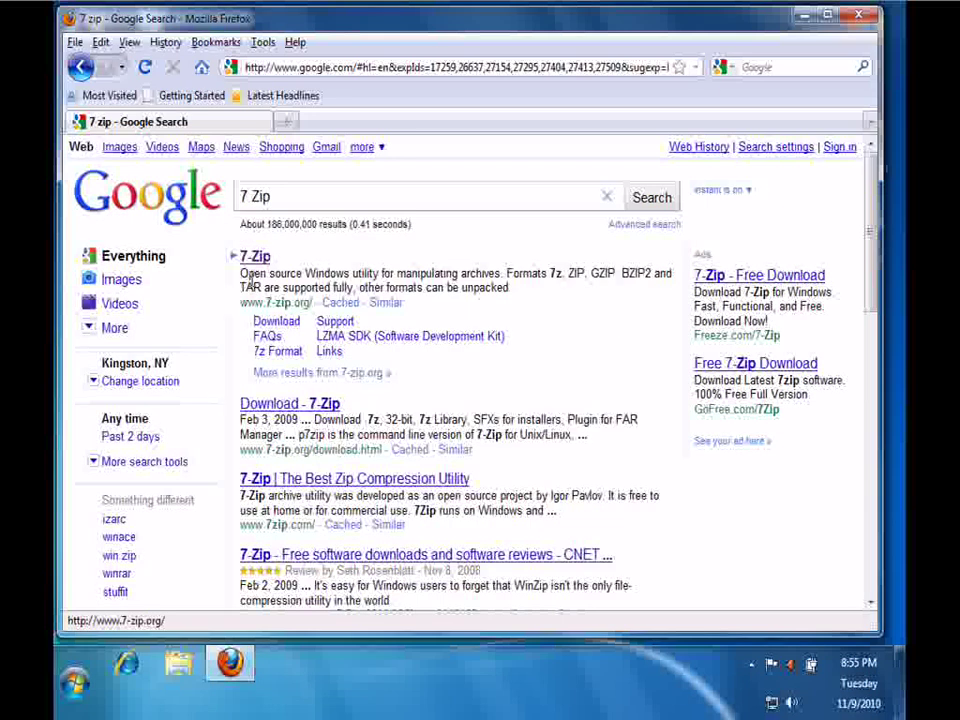
left_click(253, 258)
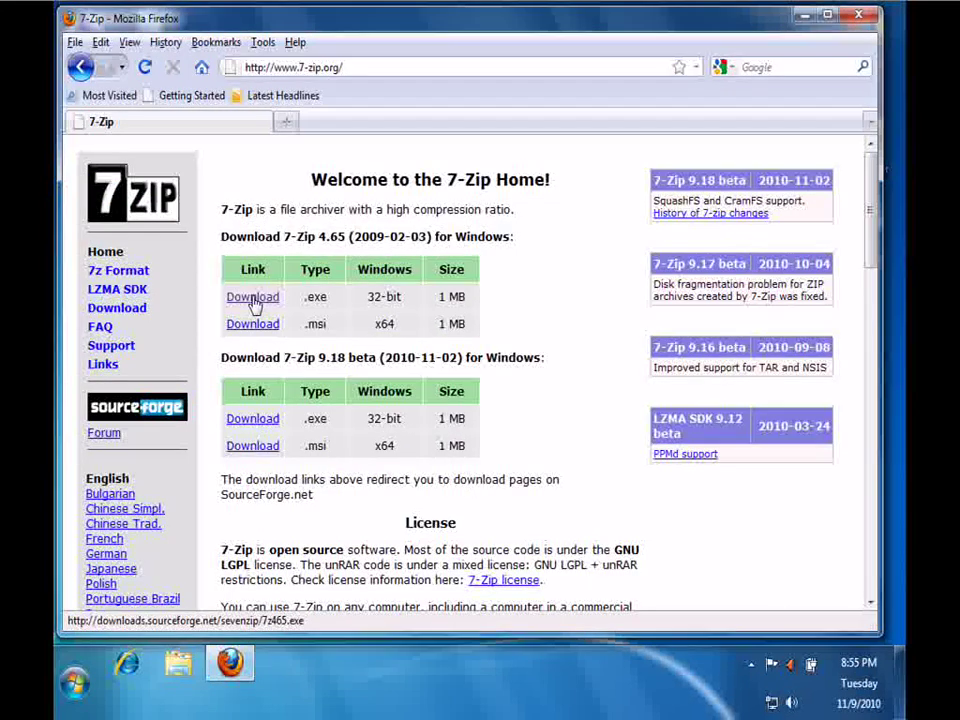
Download the 32-bit .exe of 7-Zip 4.65, saving 7z465.exe, and clear and close the download list
left_click(253, 298)
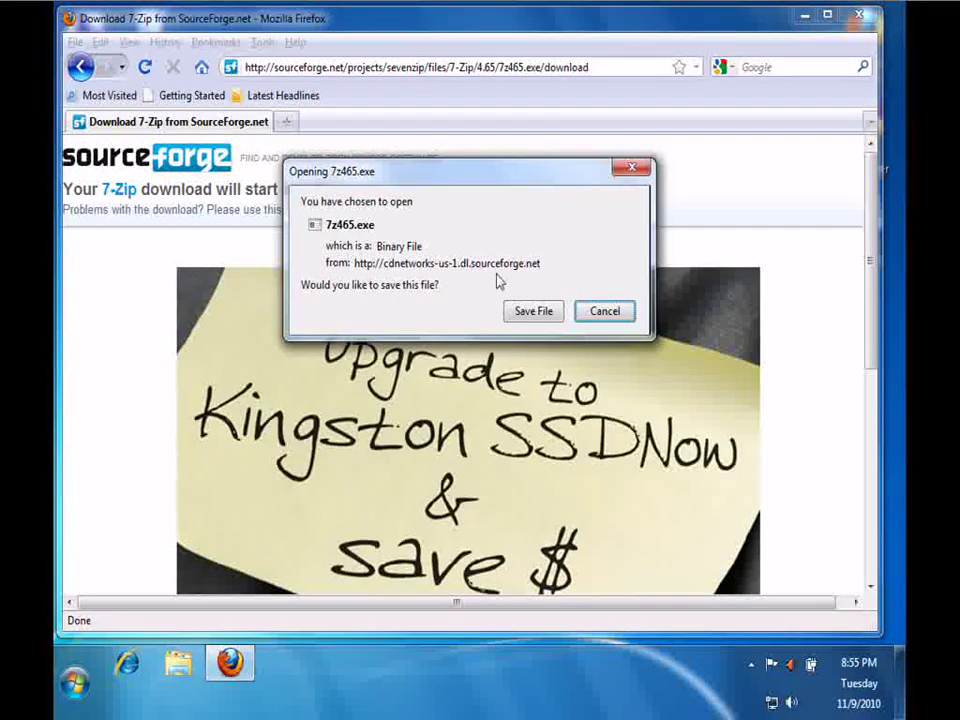
left_click(531, 311)
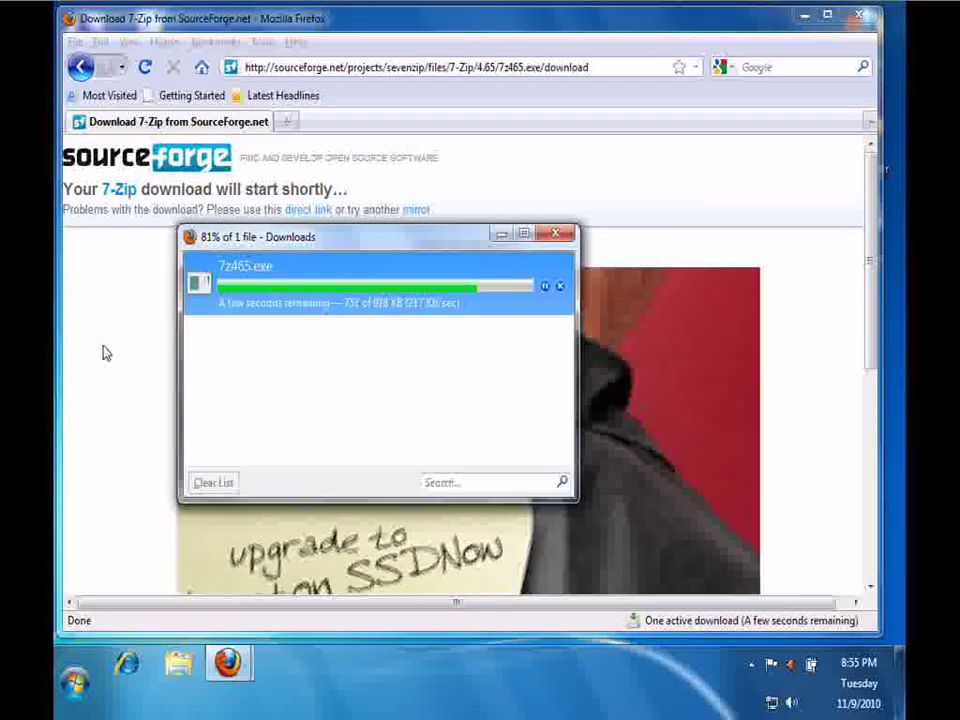
left_click(208, 483)
left_click(556, 234)
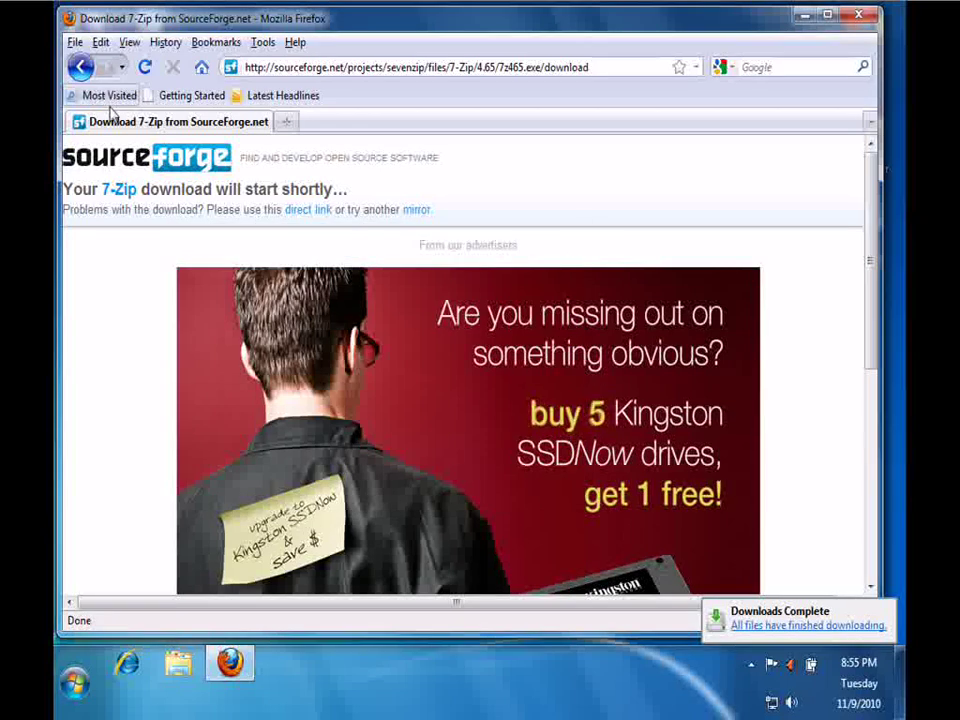
Search Google for "DopeRoms" from the home page and open the site's Nintendo 64 section
left_click(203, 68)
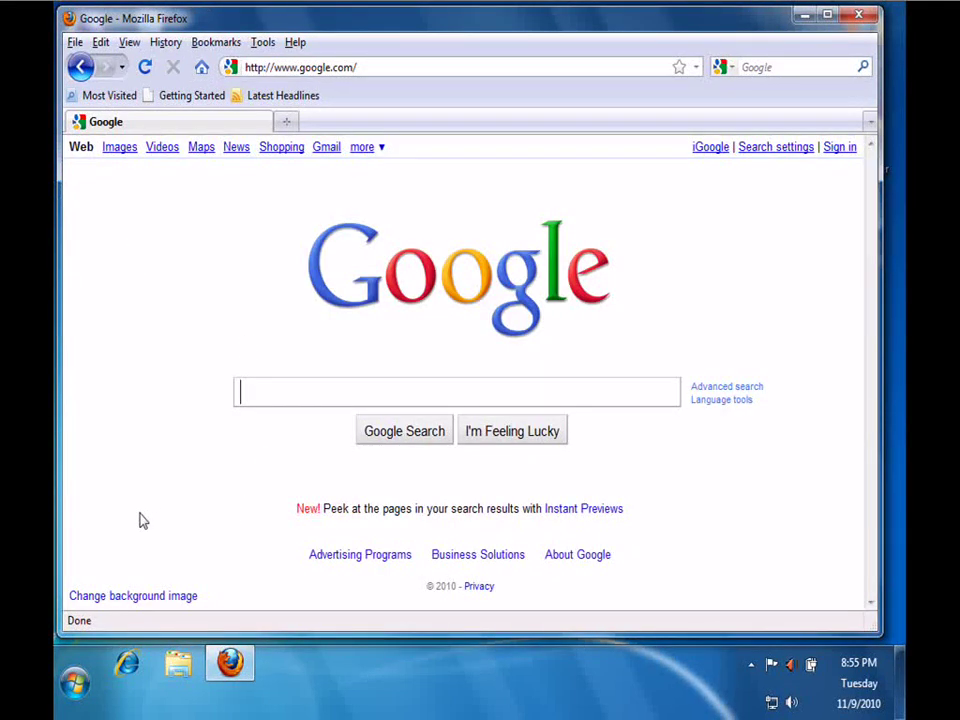
type("DopeRoms")
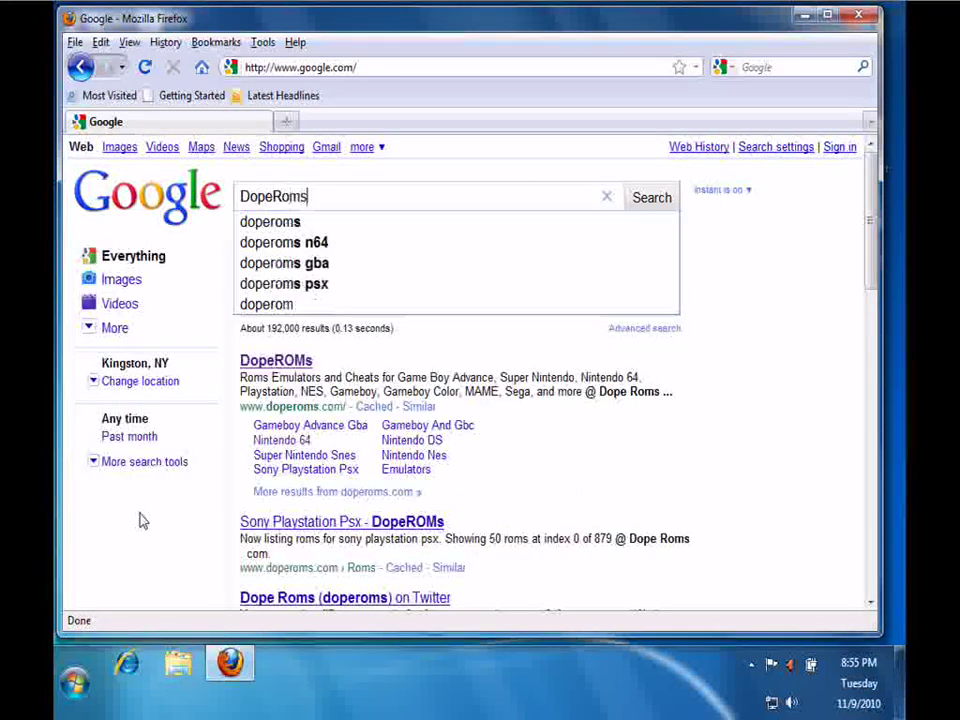
key("Return")
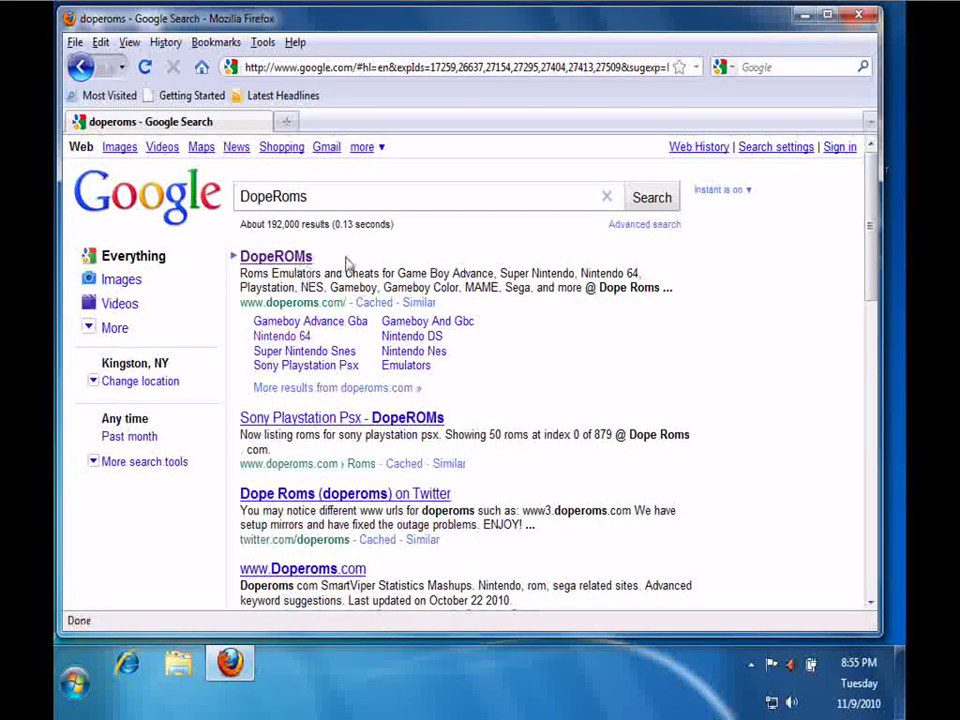
left_click(286, 339)
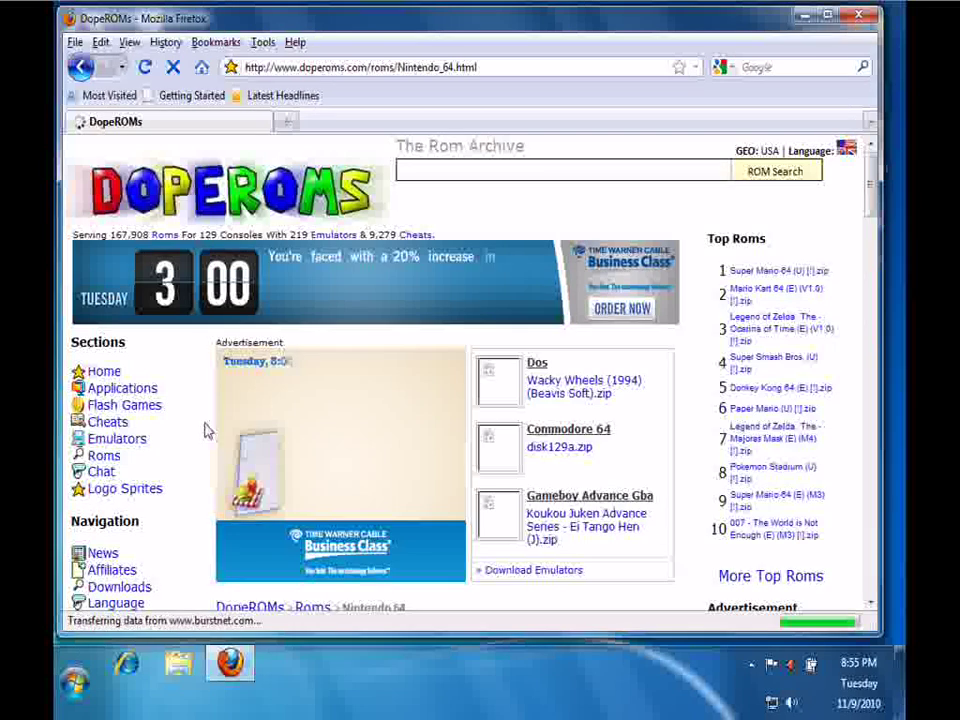
List the Nintendo 64 ROMs under K and open the page for Kirby 64 - The Crystal Shards (E) [!].zip
scroll(246, 418, "down", 5)
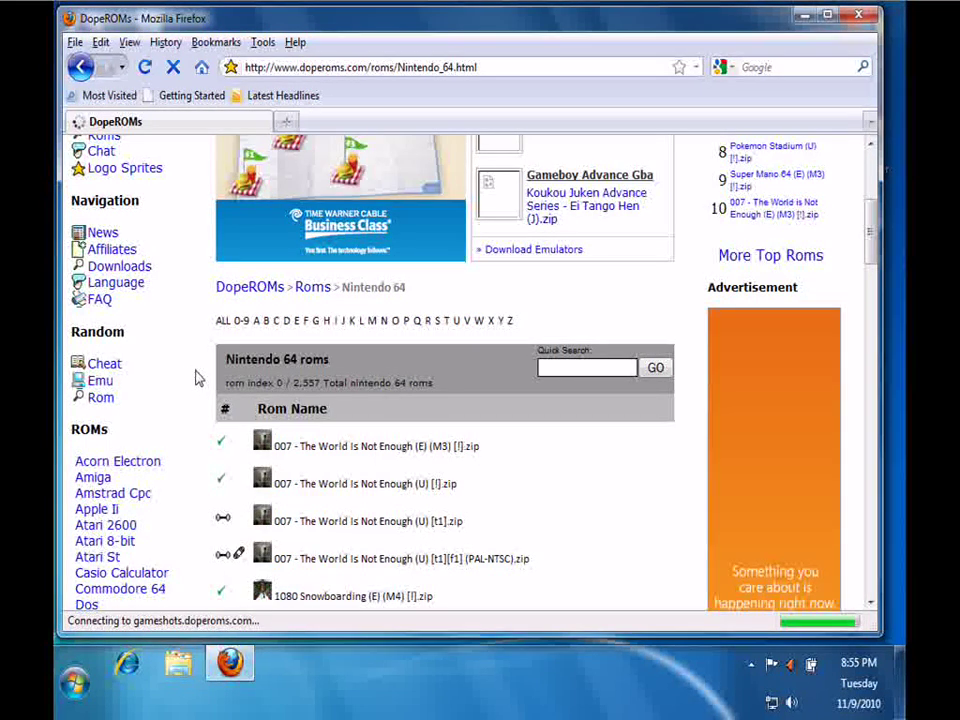
left_click(351, 321)
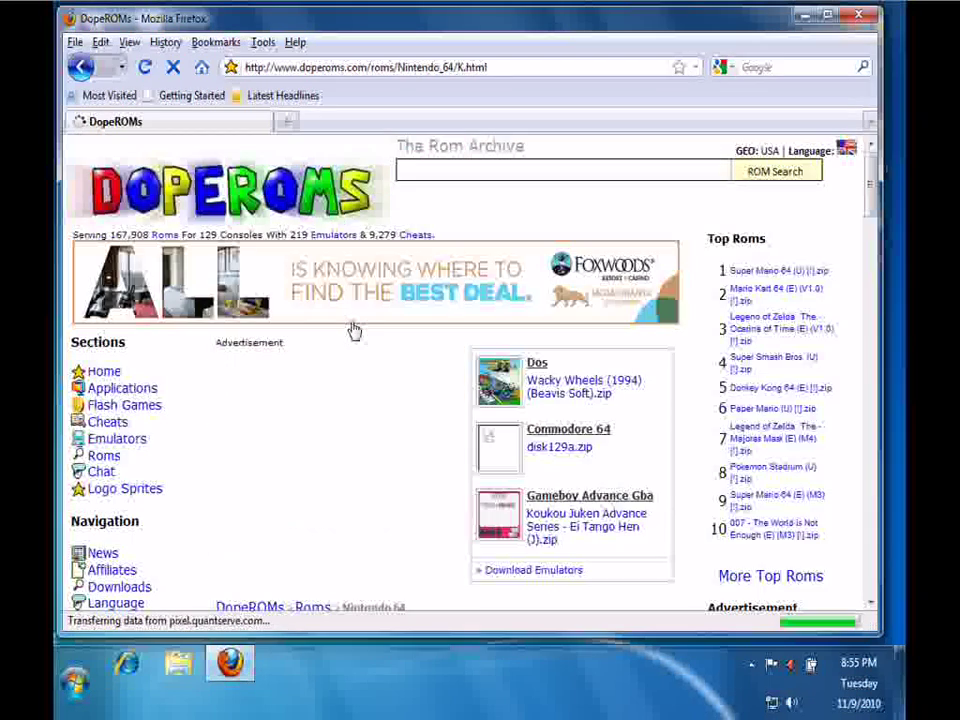
scroll(197, 407, "down", 4)
scroll(197, 407, "down", 10)
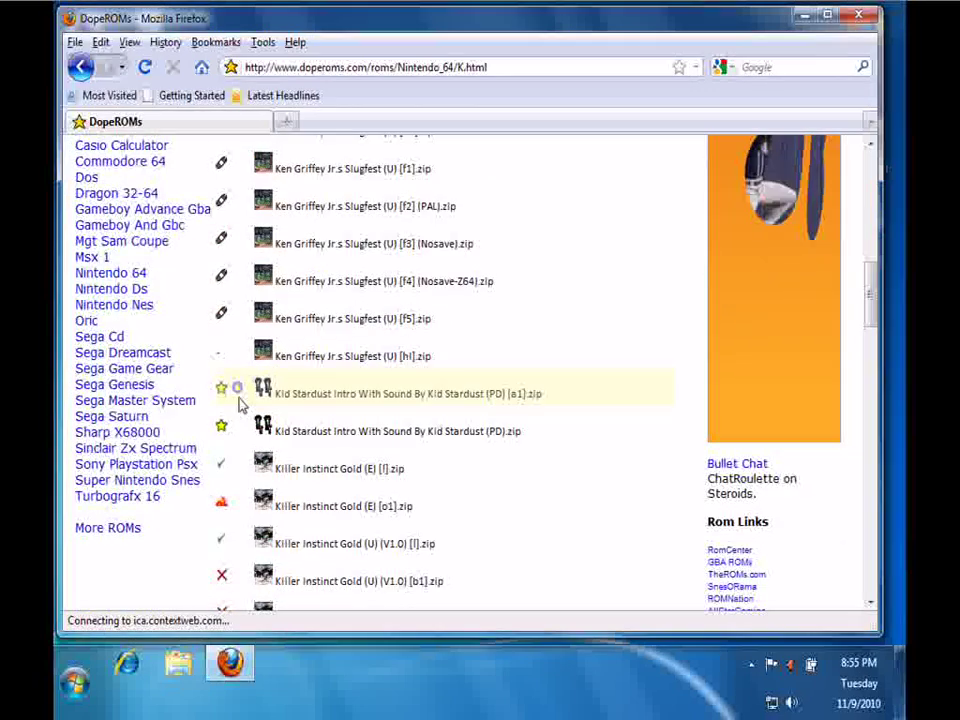
scroll(235, 385, "down", 2)
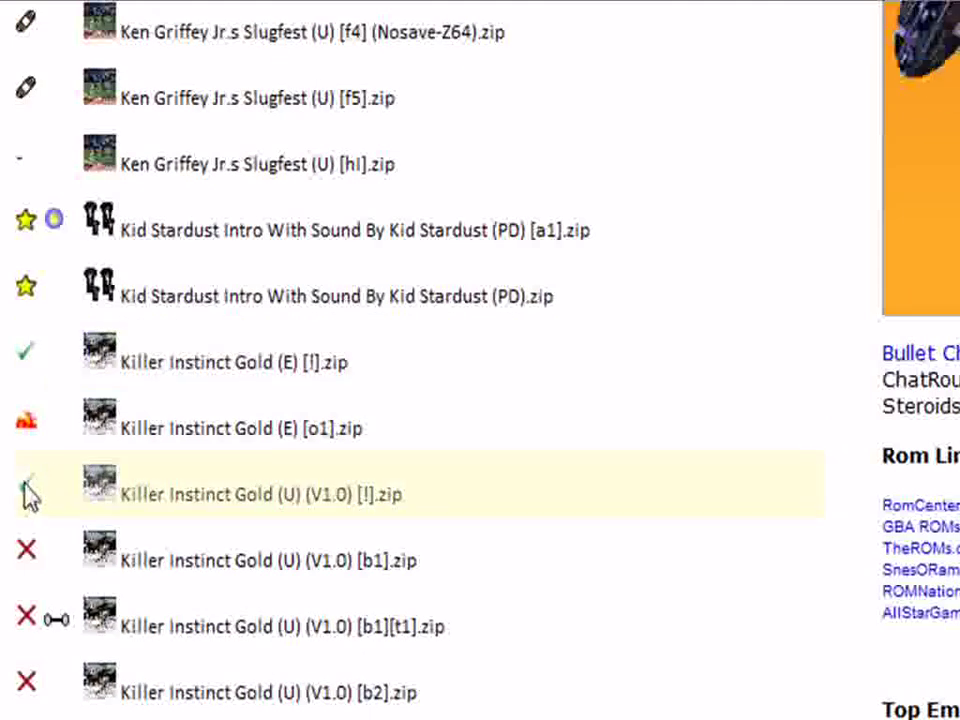
scroll(30, 495, "down", 3)
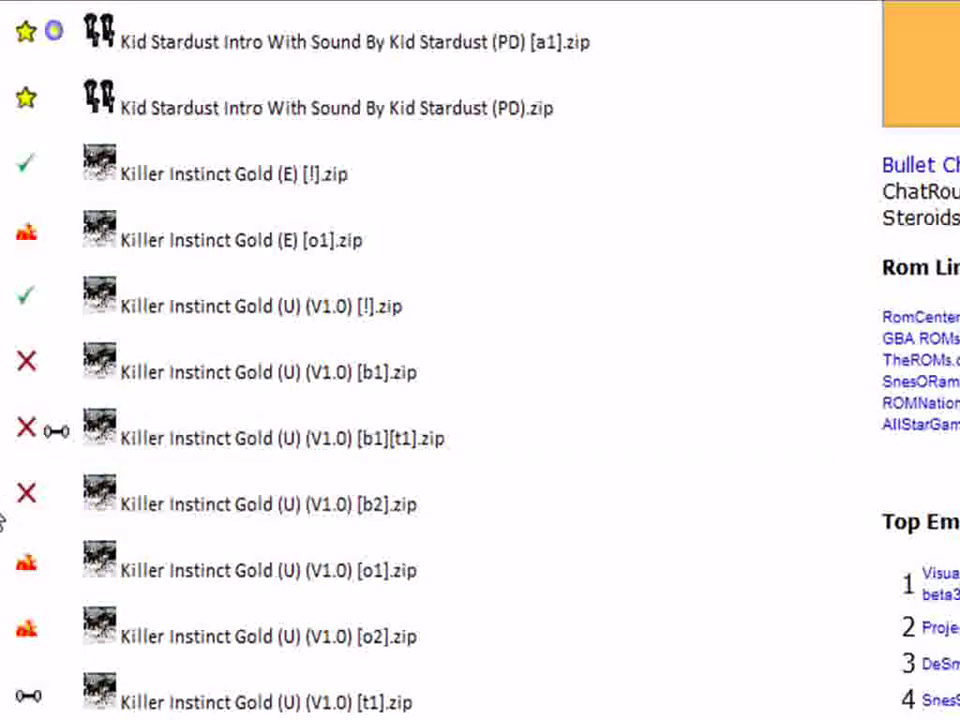
scroll(5, 515, "down", 3)
scroll(5, 512, "down", 12)
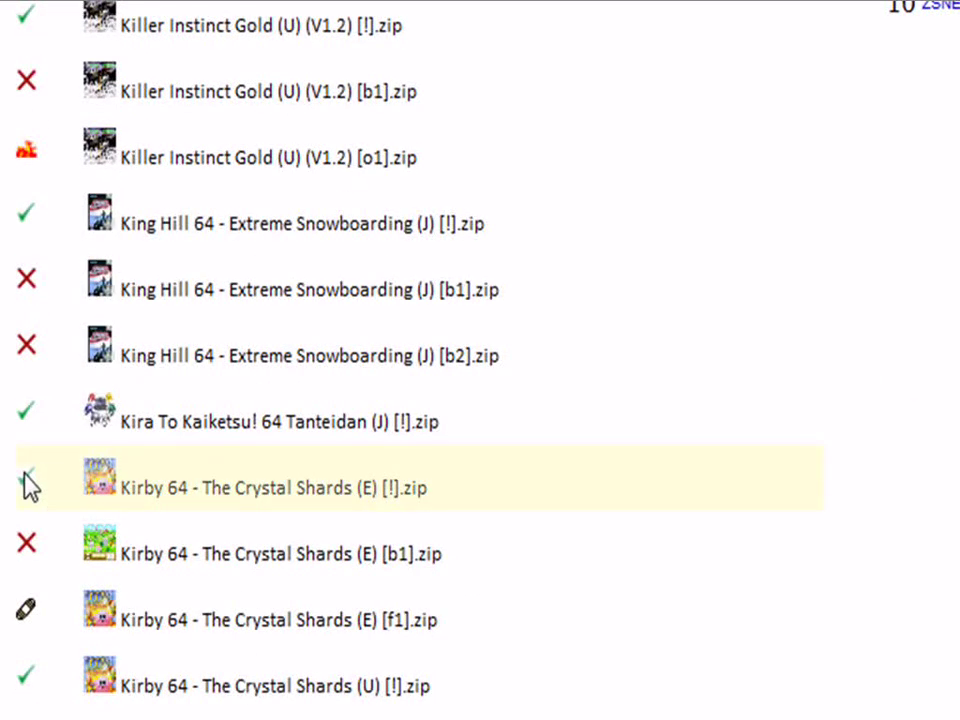
mouse_move(189, 491)
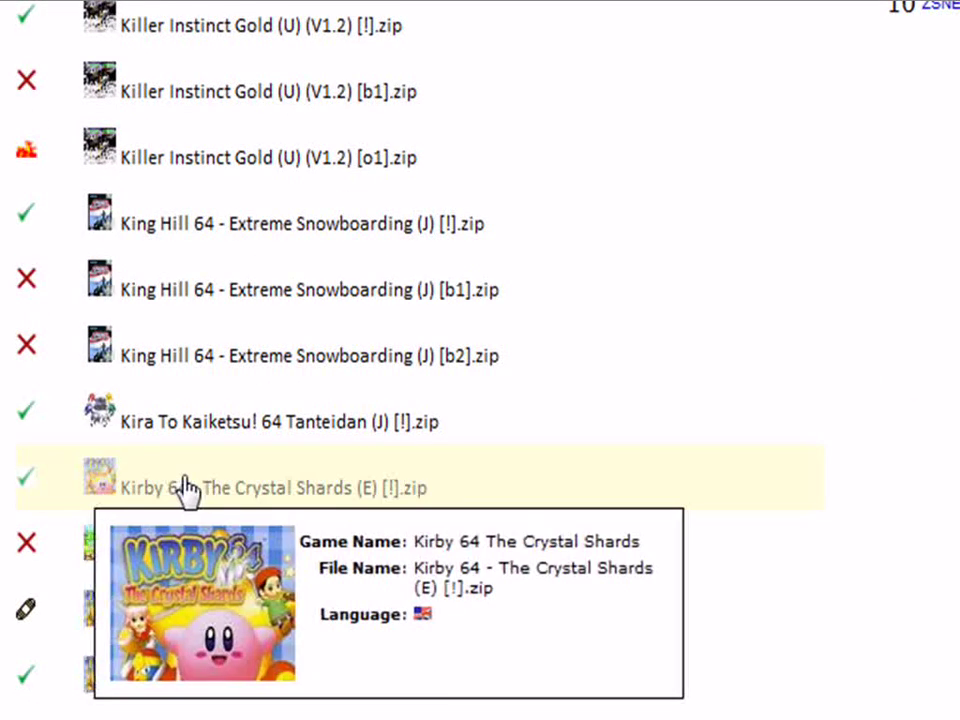
left_click(200, 495)
Download Kirby 64 - The Crystal Shards (E) [!].zip using the Save File option and clear the download list
scroll(253, 397, "down", 10)
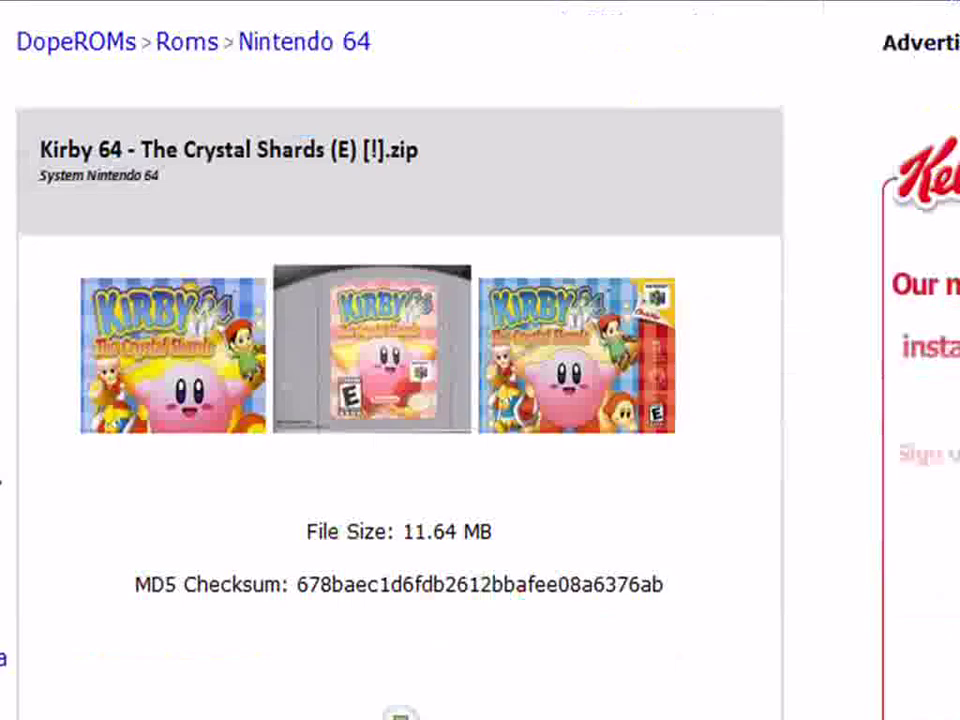
left_click(403, 400)
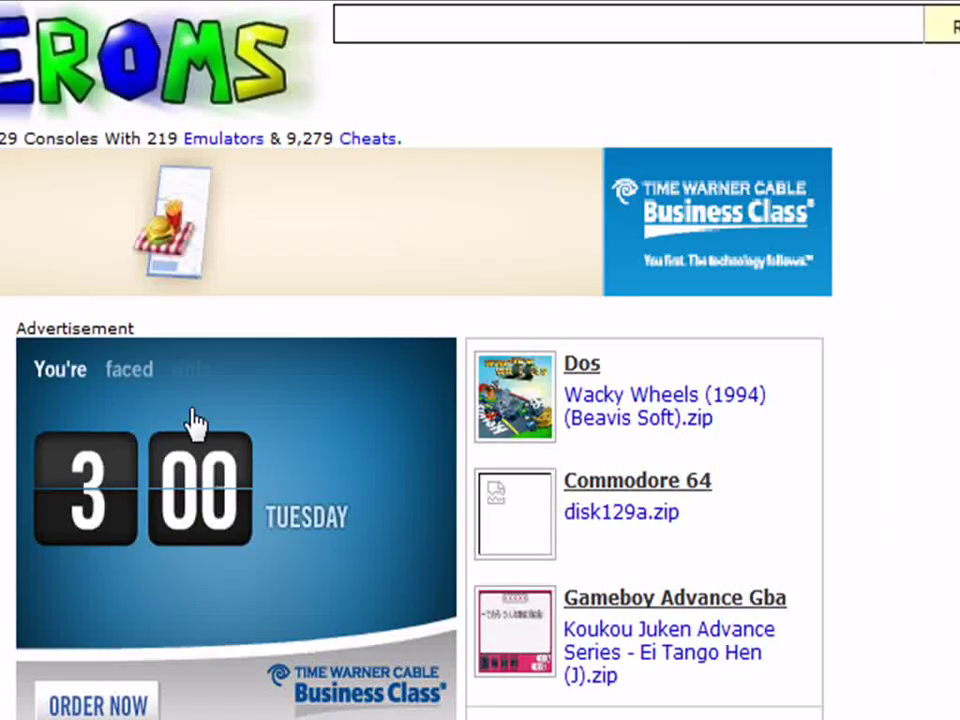
scroll(354, 418, "down", 5)
scroll(420, 400, "down", 5)
scroll(420, 400, "down", 5)
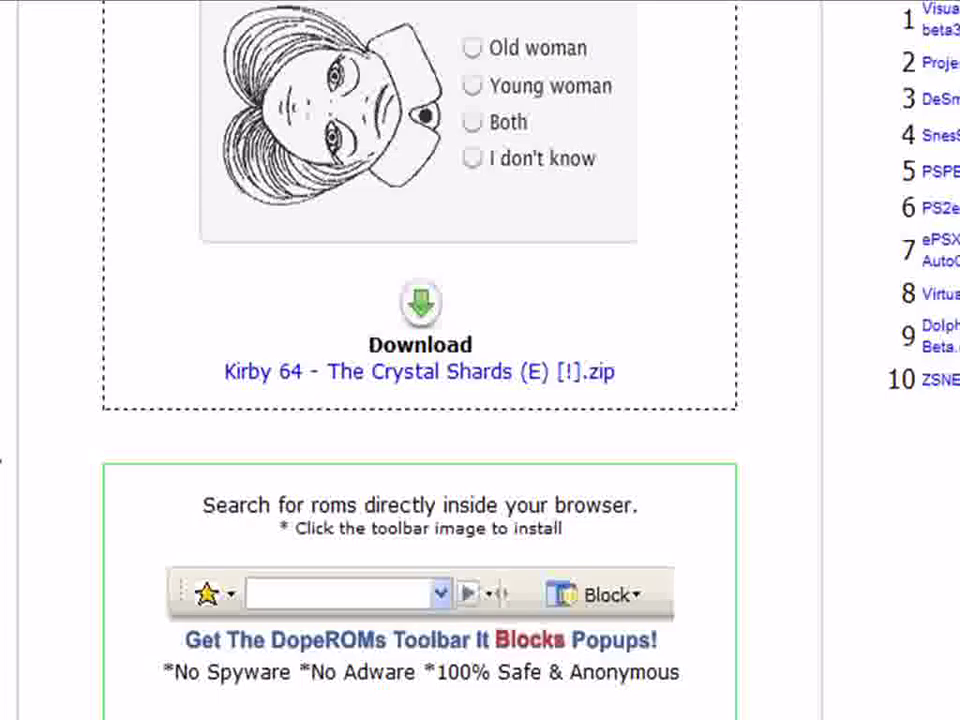
left_click(420, 380)
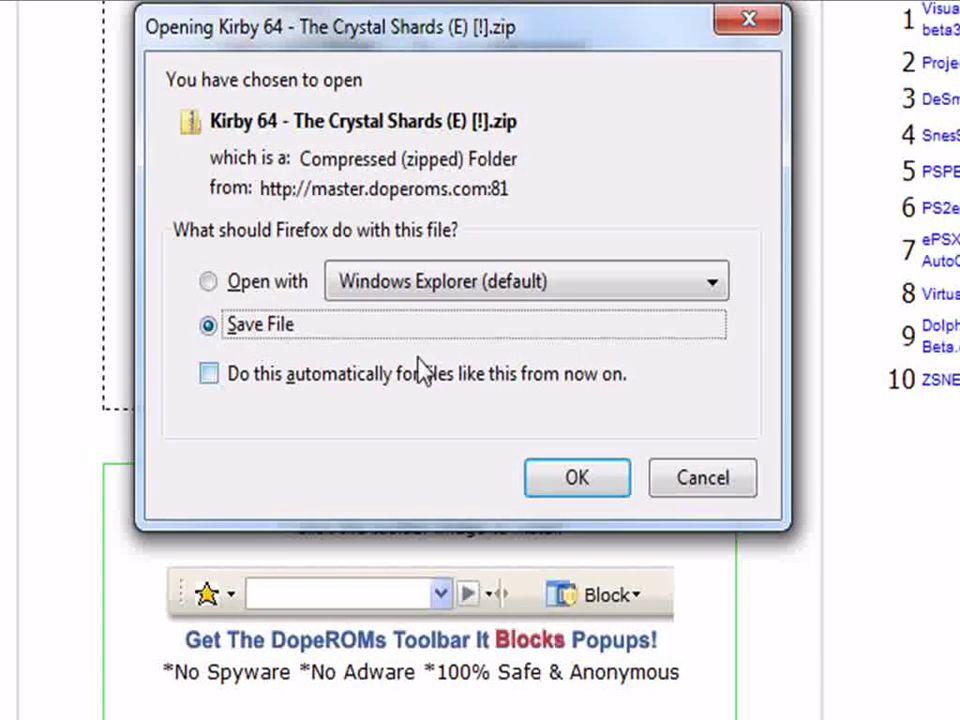
left_click(556, 487)
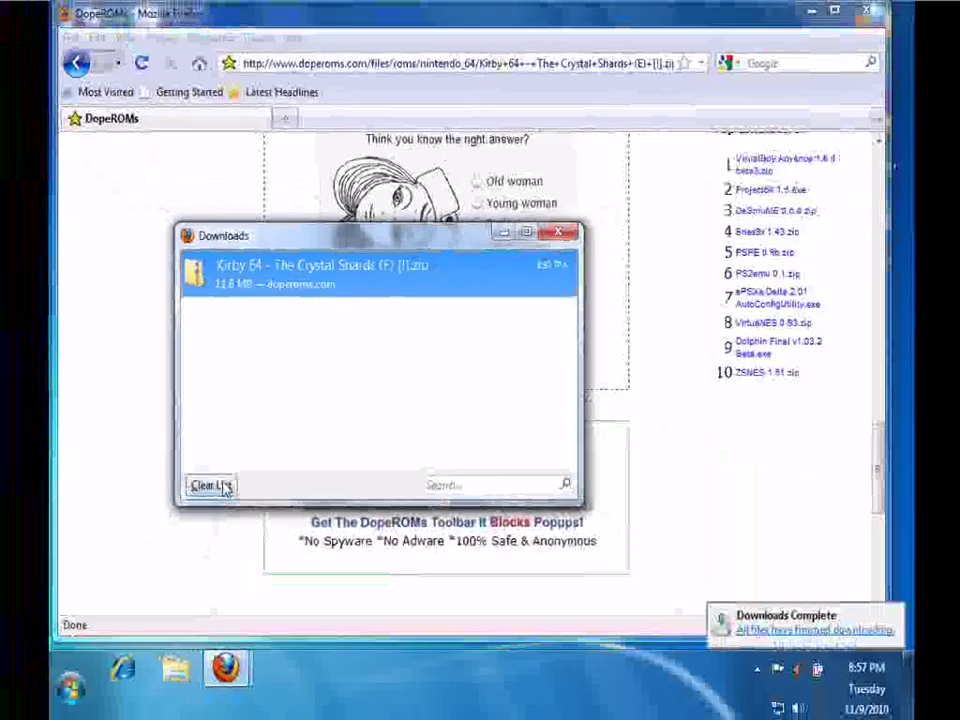
left_click(132, 569)
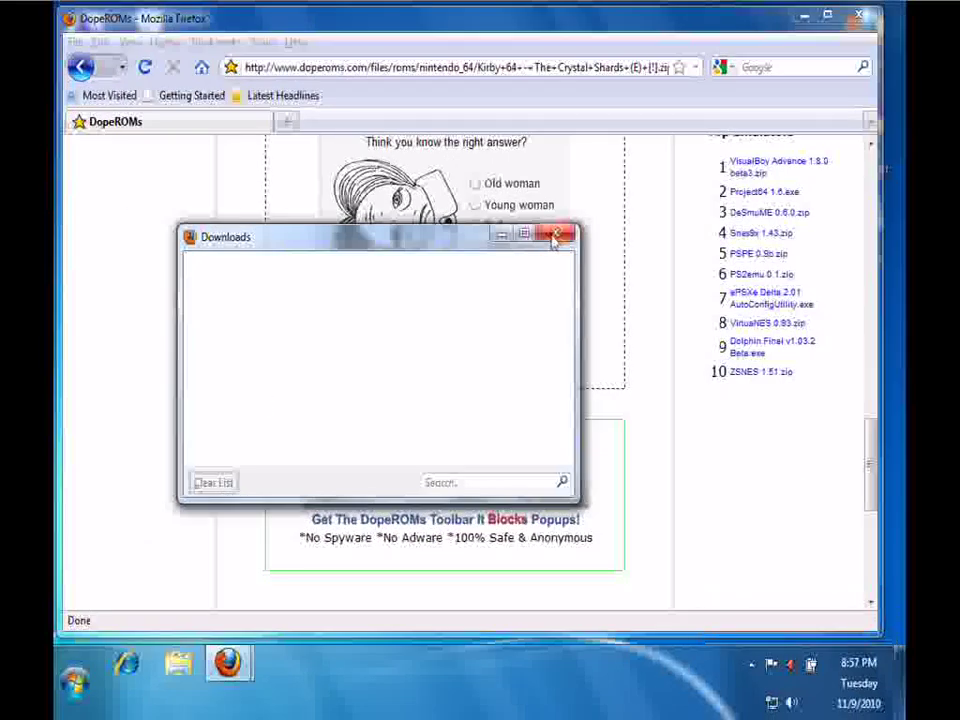
Close the empty download list and open the Administrator user's Downloads folder on Local Disk (C:)
left_click(556, 237)
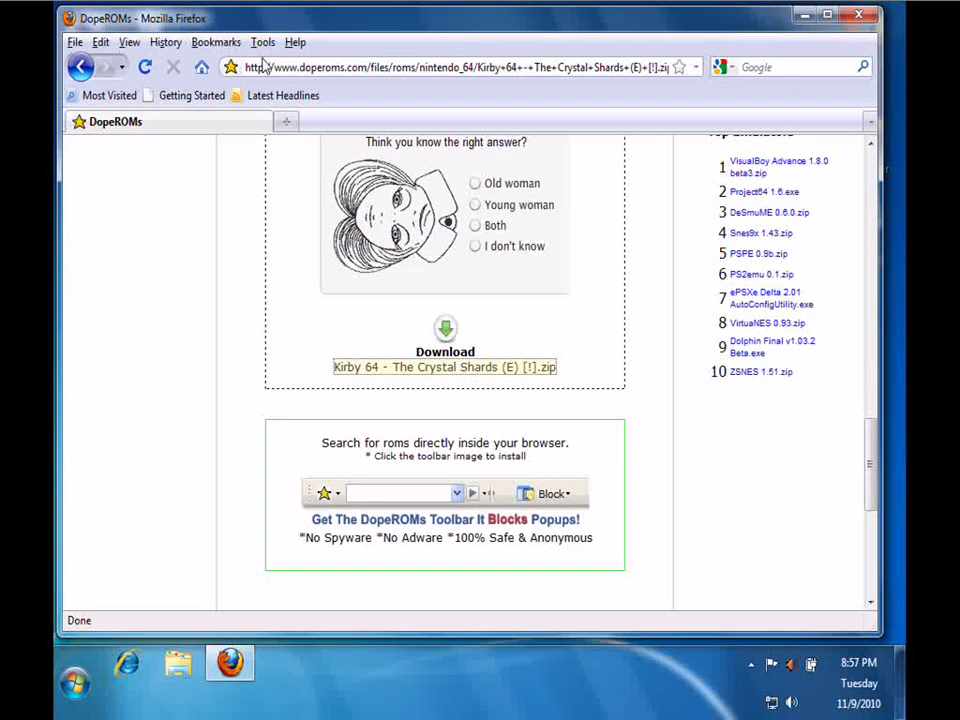
left_click(201, 67)
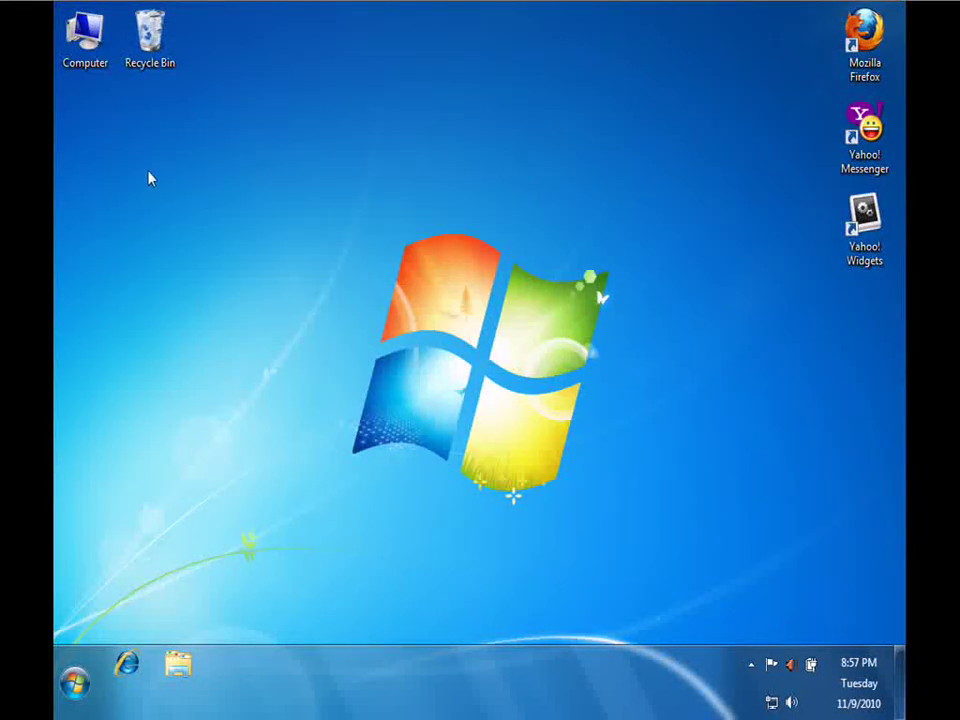
double_click(80, 50)
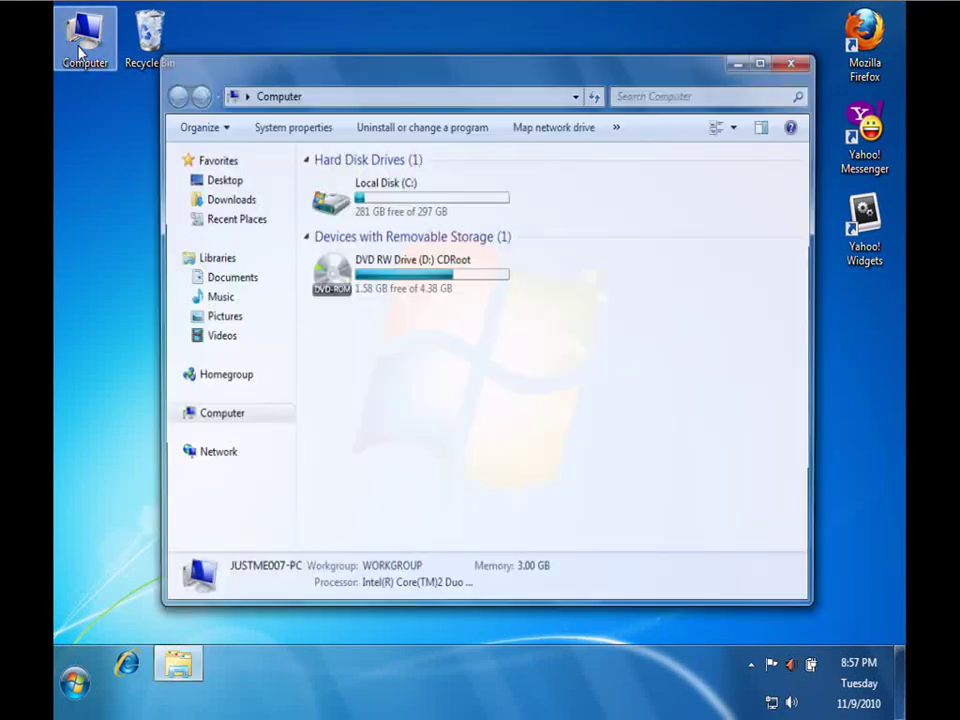
double_click(357, 198)
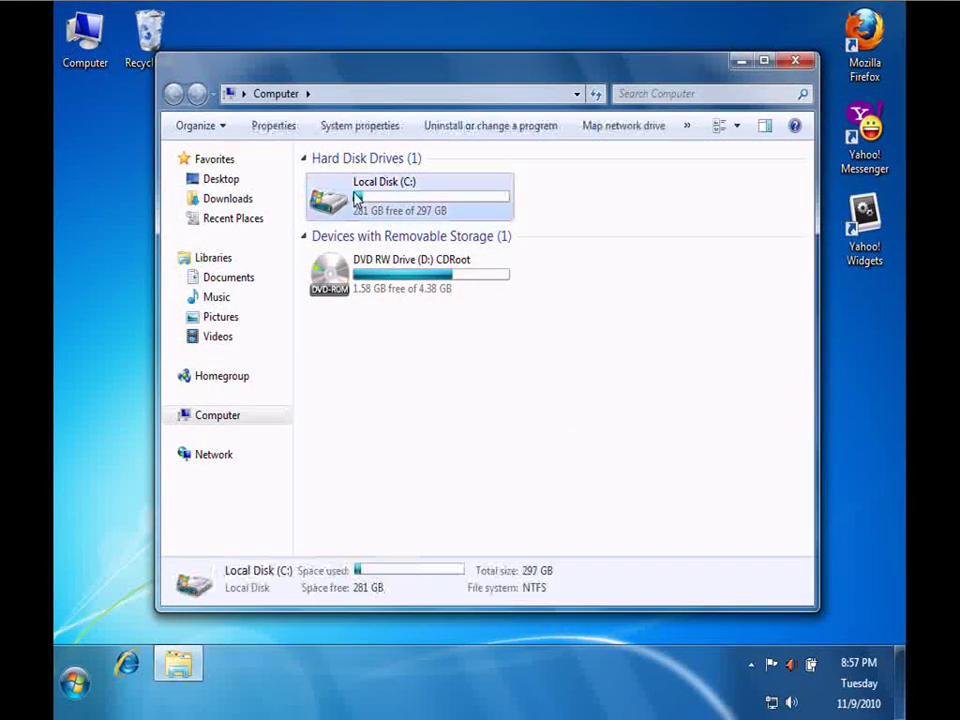
double_click(340, 240)
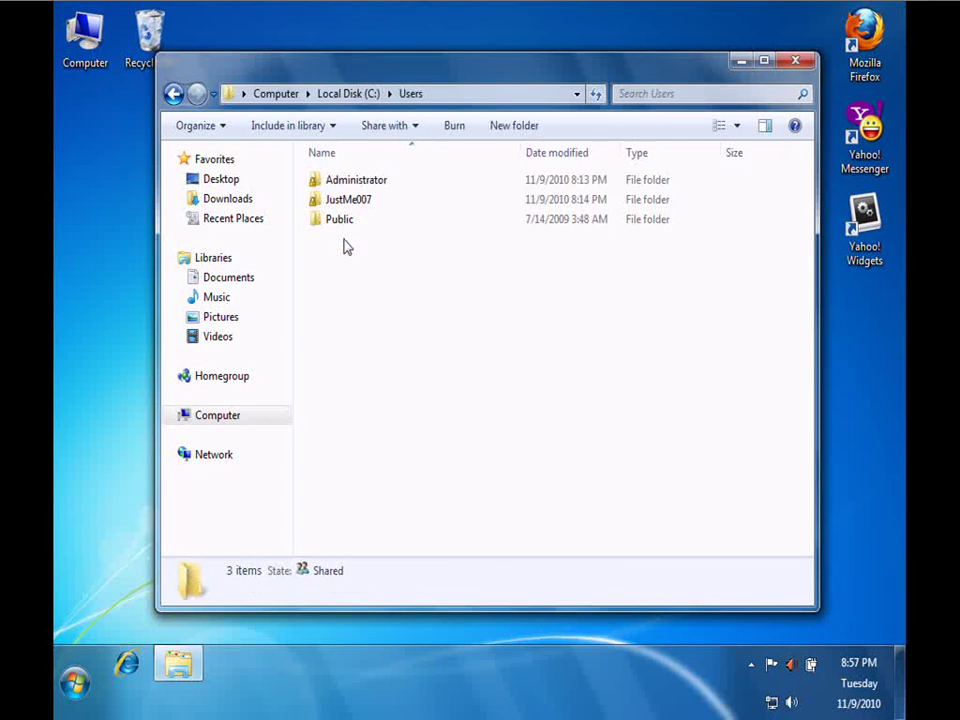
double_click(350, 181)
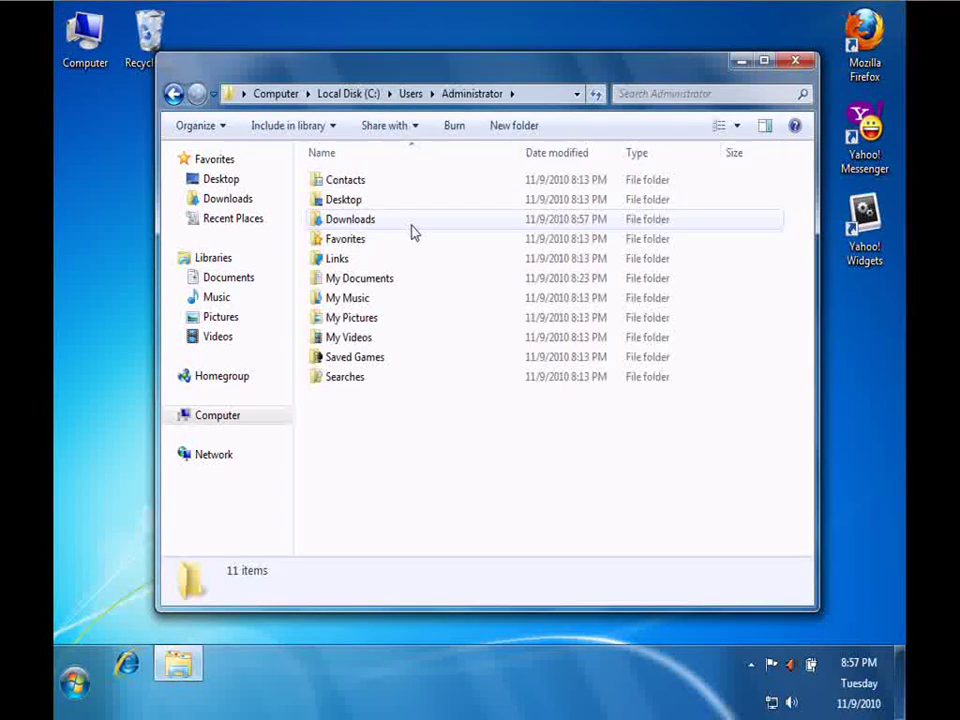
double_click(355, 221)
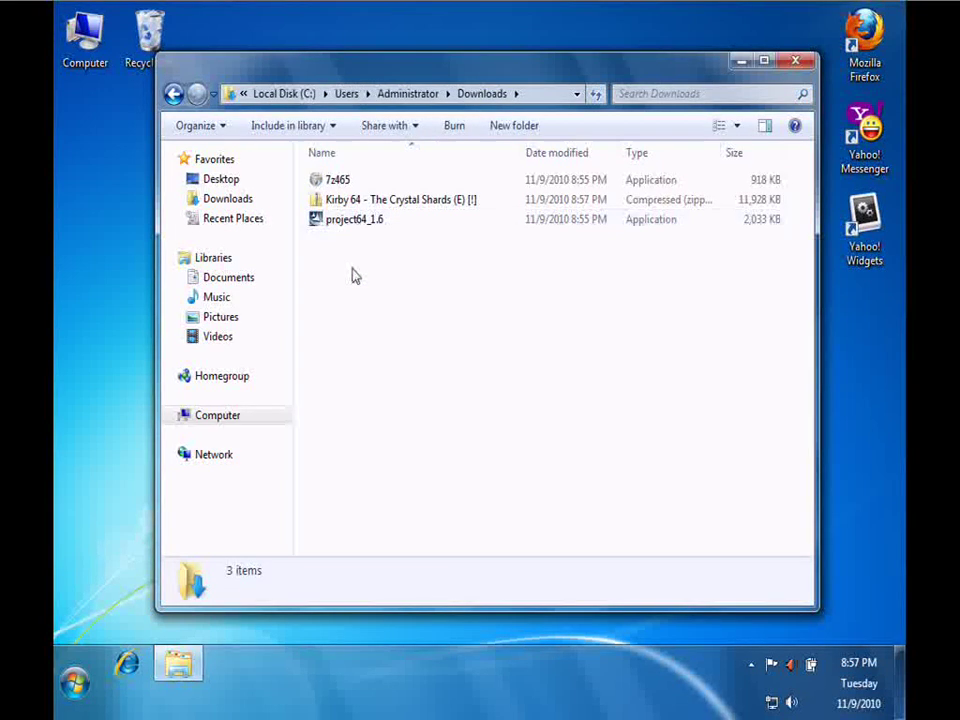
Run the 7z465 installer and install 7-Zip 4.65 to C:\Program Files\7-Zip
double_click(338, 182)
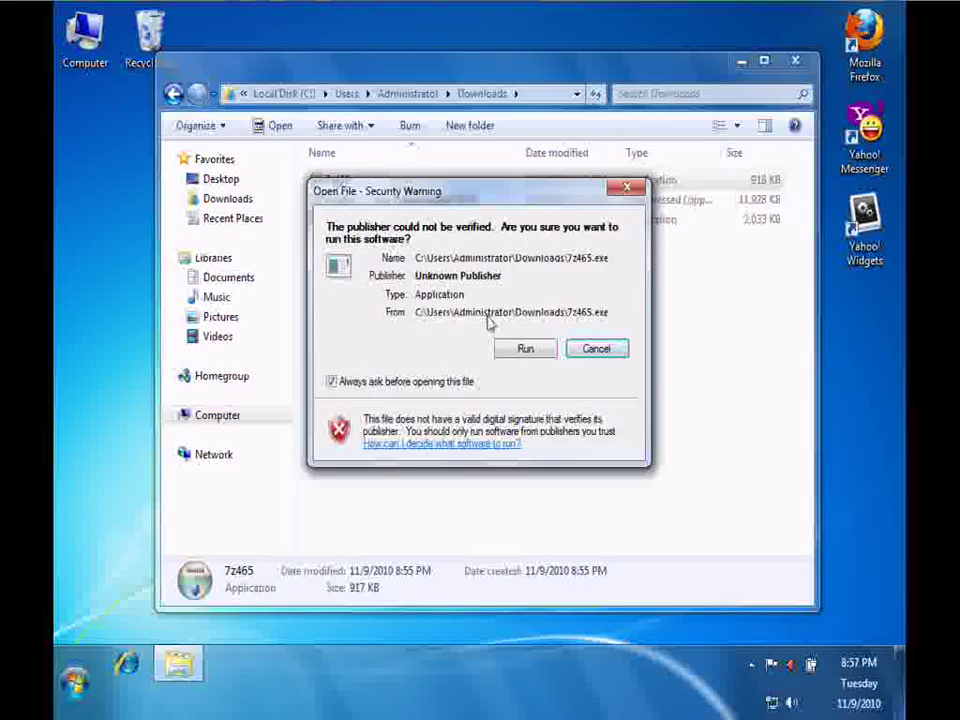
left_click(526, 349)
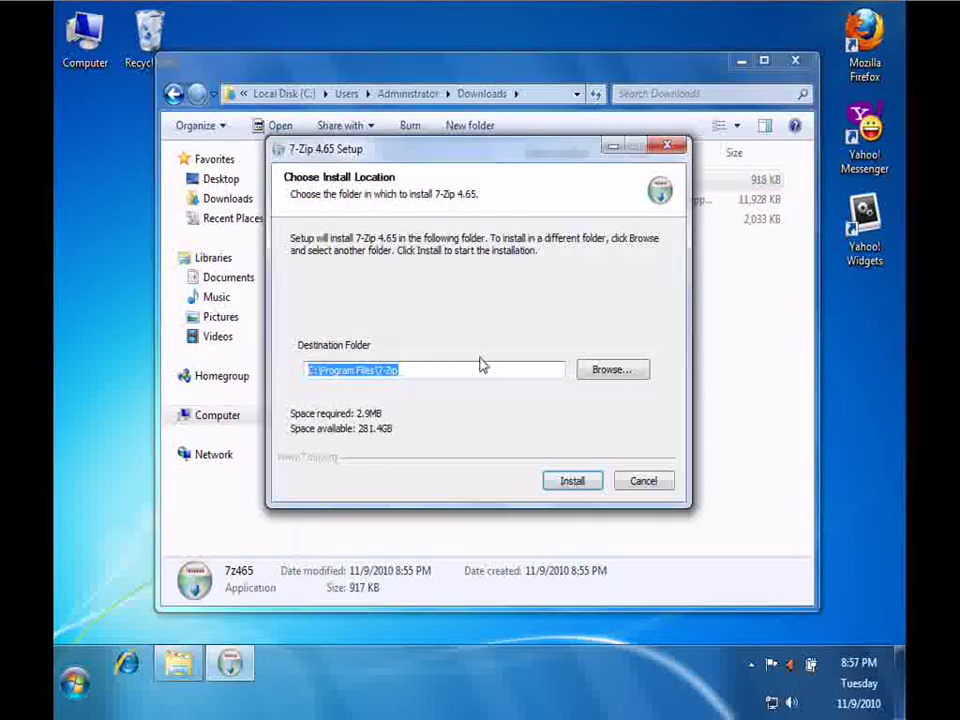
left_click(572, 482)
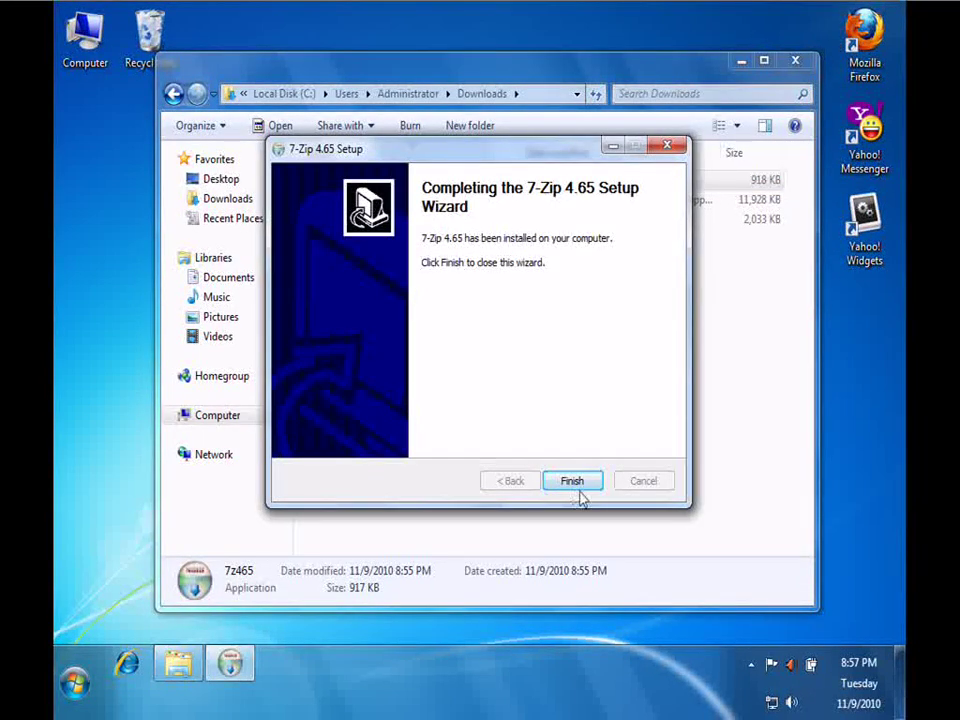
left_click(572, 482)
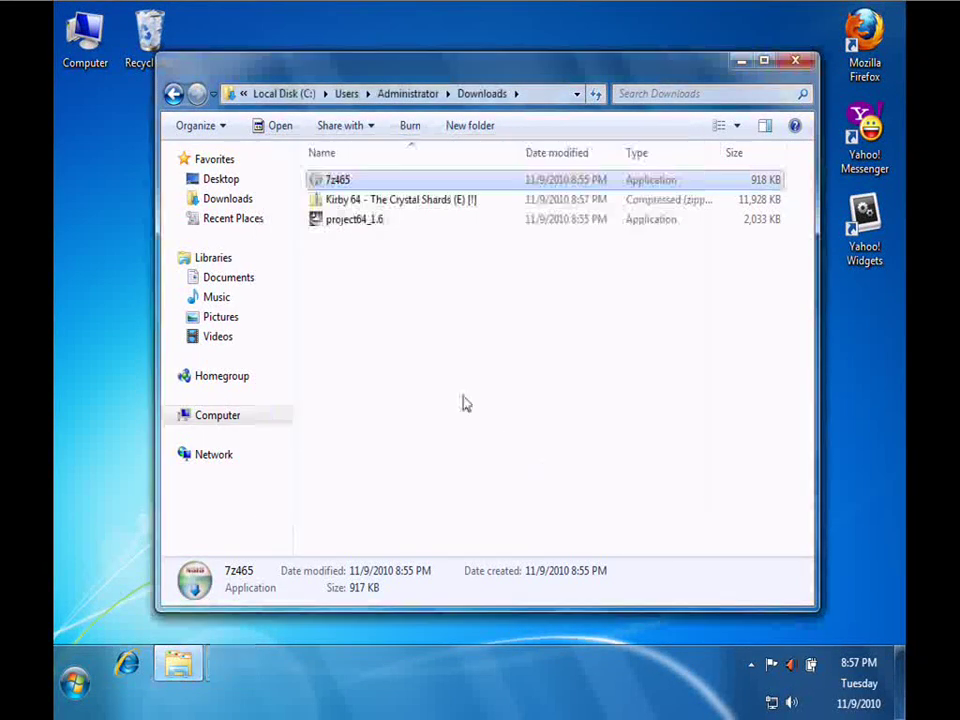
Extract the Kirby 64 - The Crystal Shards (E) [!] archive directly into the Downloads folder with 7-Zip
right_click(345, 203)
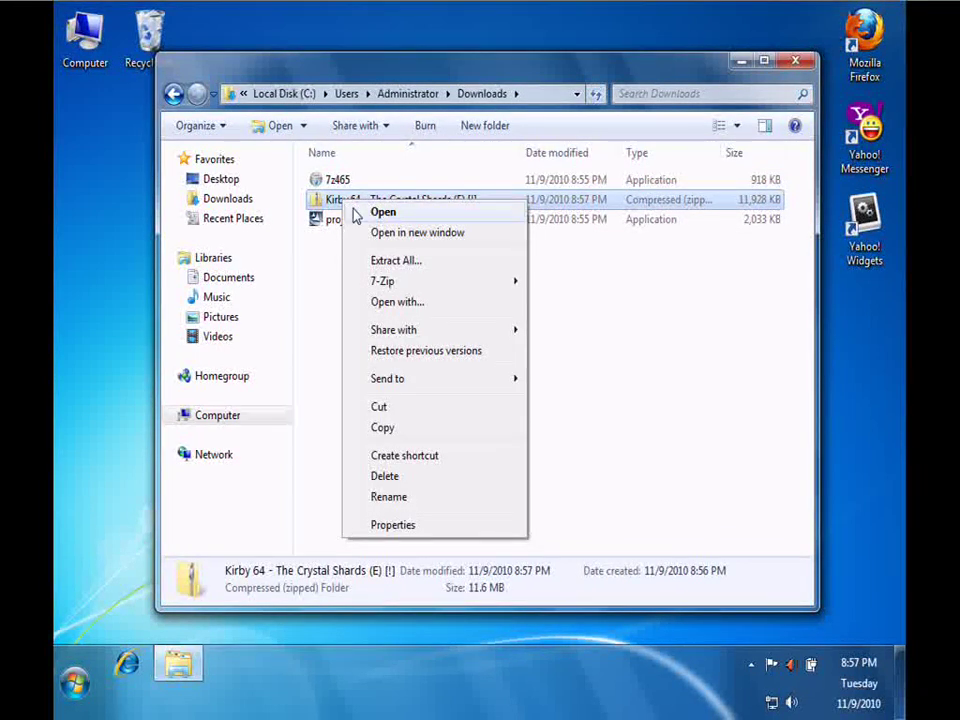
mouse_move(398, 284)
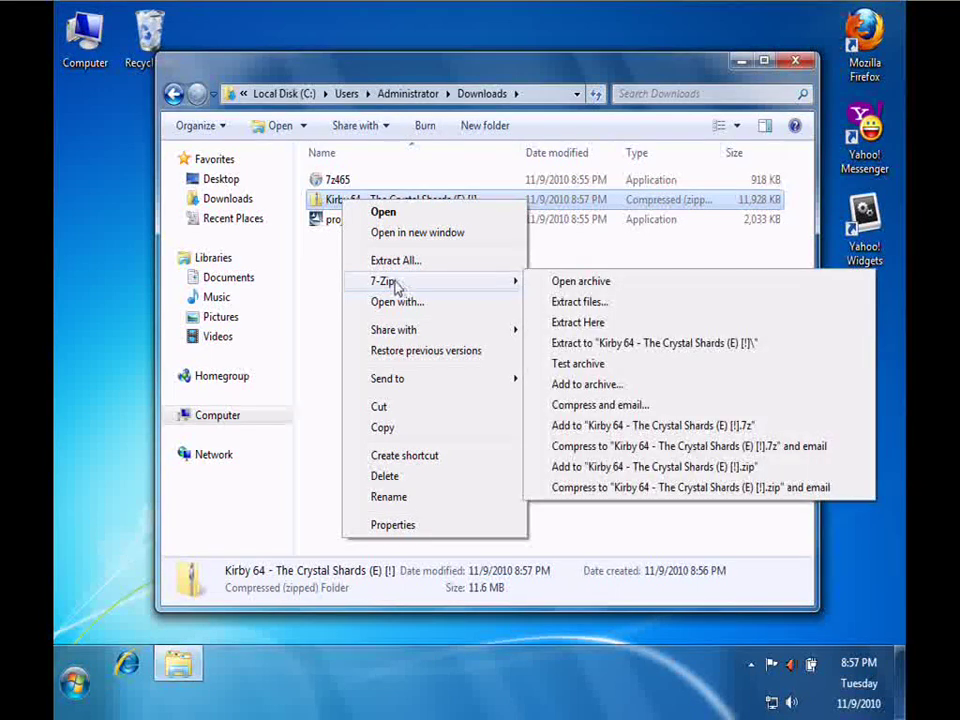
left_click(583, 325)
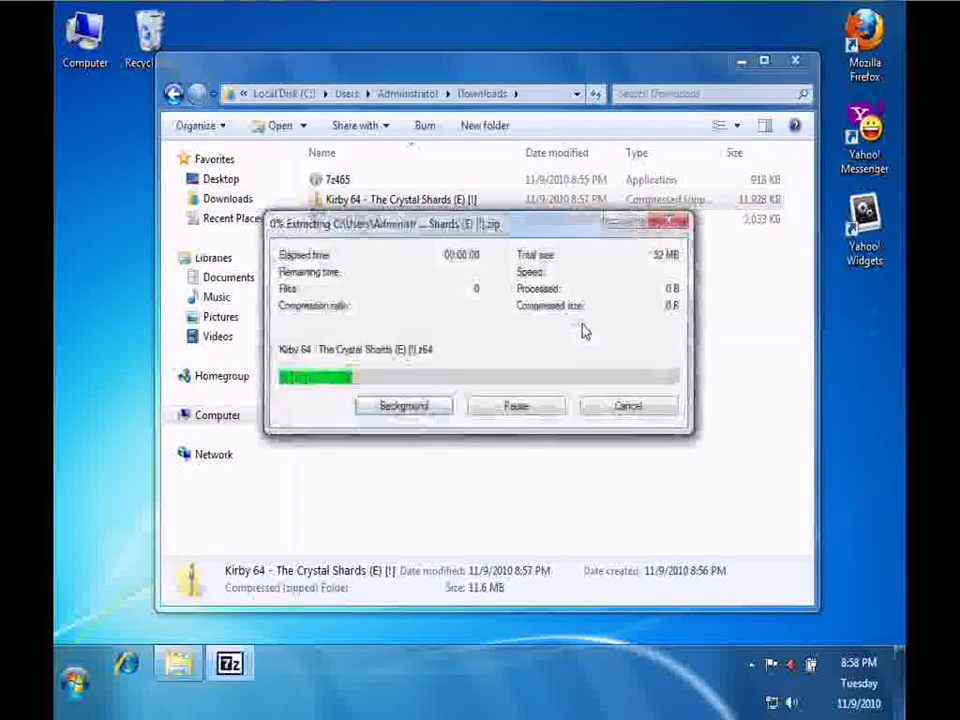
left_click(393, 317)
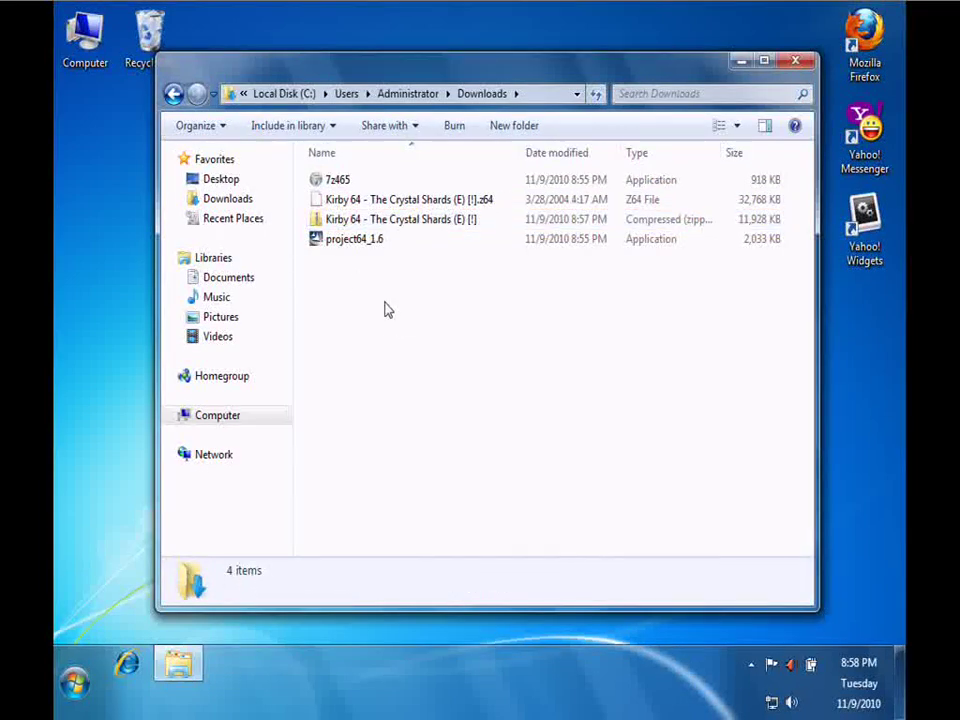
Install Project64 1.6 to C:\Program Files\Project64 1.6\ from project64_1.6, and launch it with English as the language
double_click(355, 242)
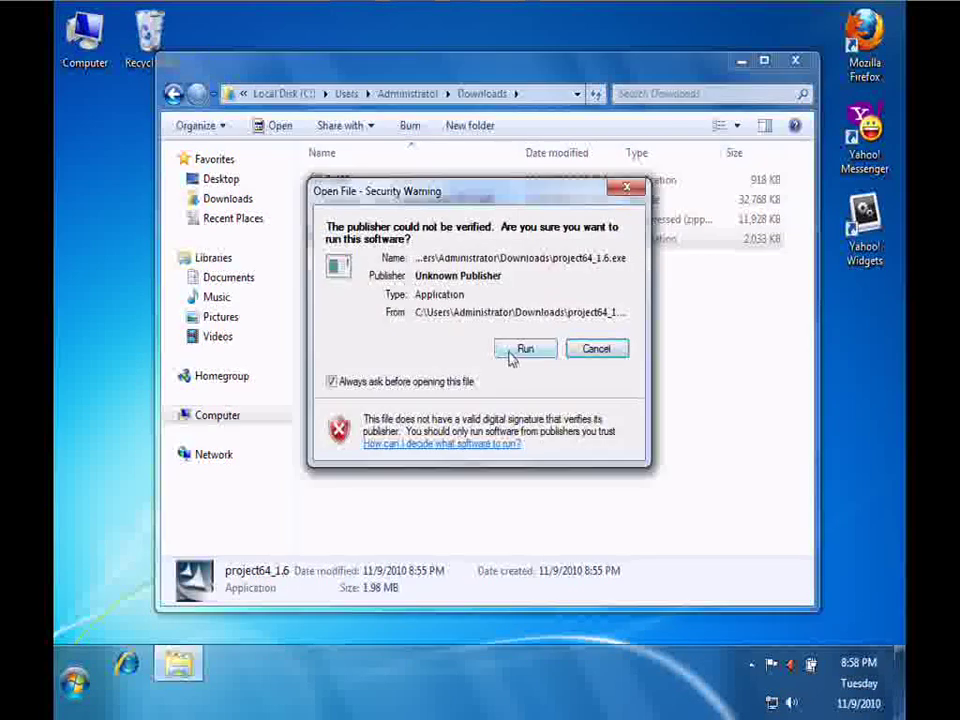
left_click(522, 349)
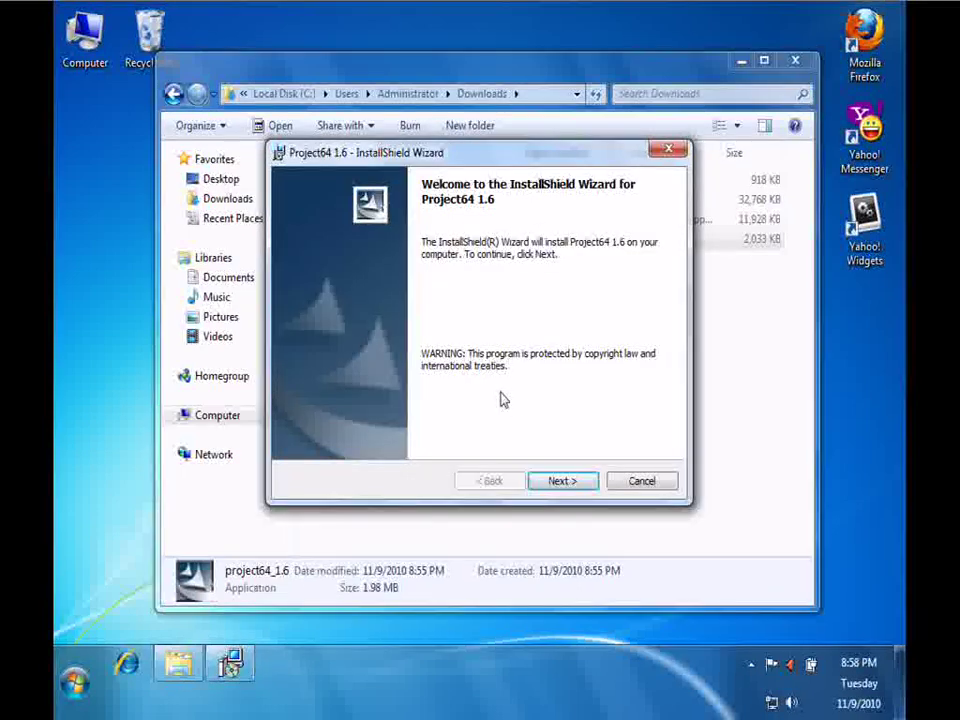
left_click(561, 481)
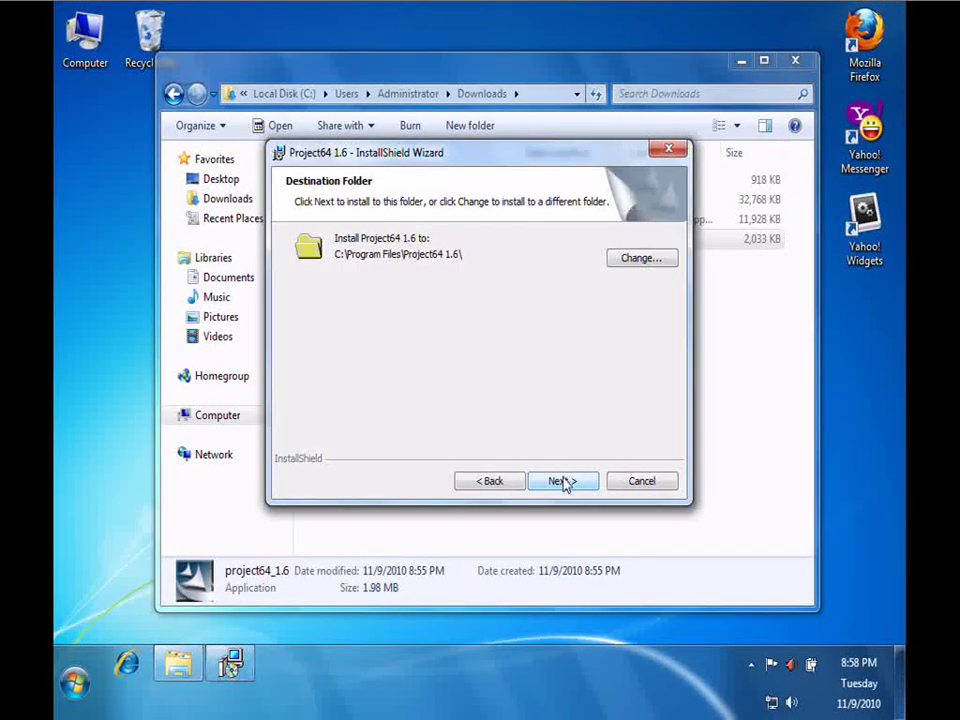
left_click(561, 481)
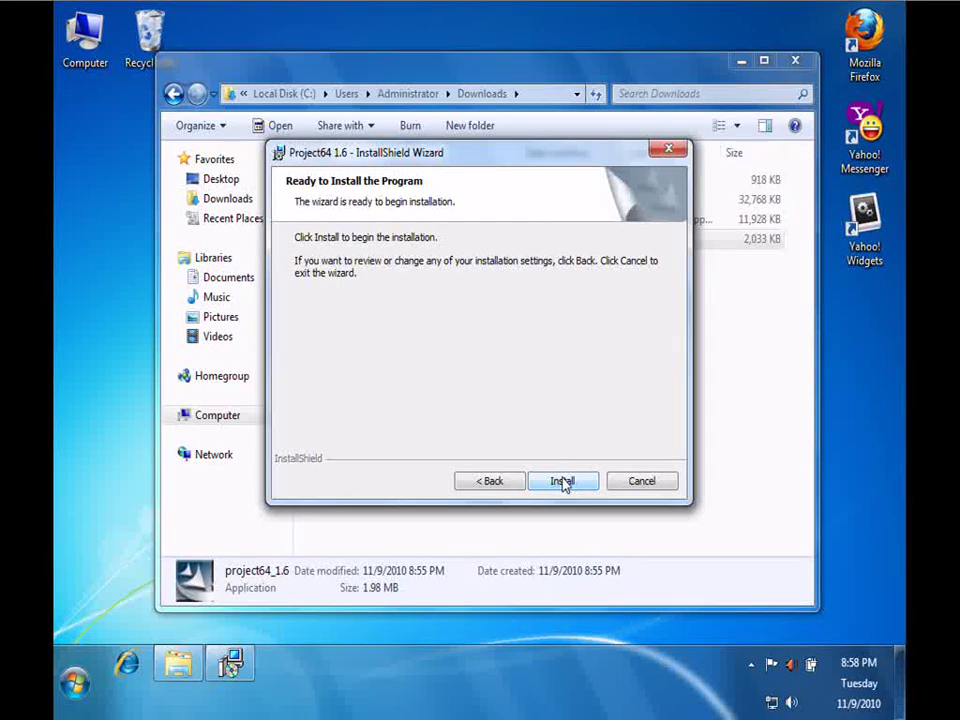
left_click(562, 482)
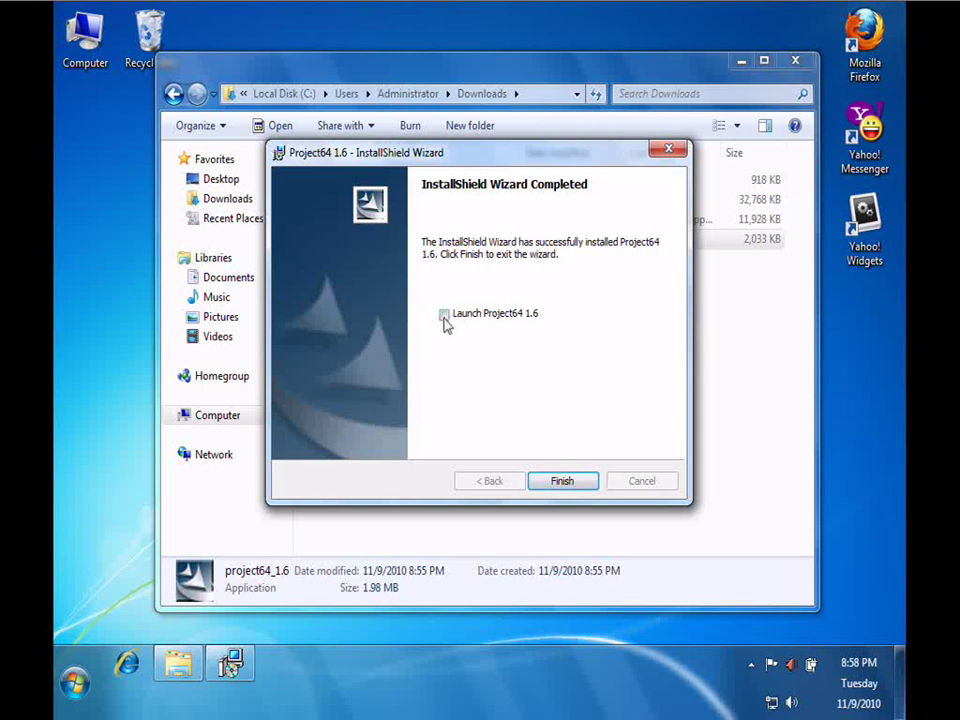
left_click(561, 483)
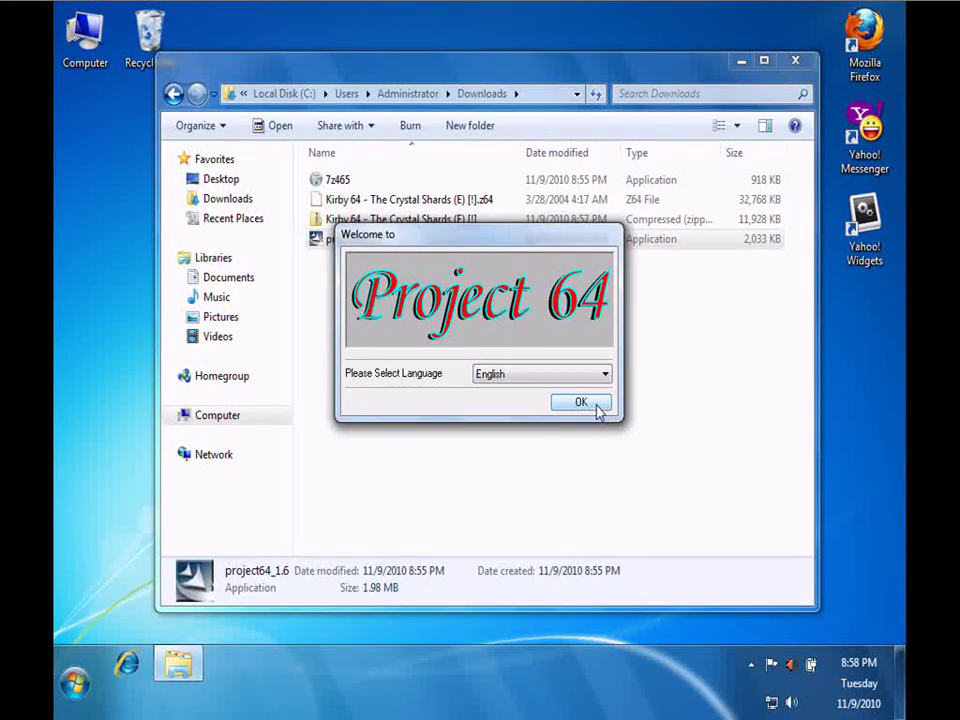
left_click(581, 402)
left_click_drag(410, 151, 405, 101)
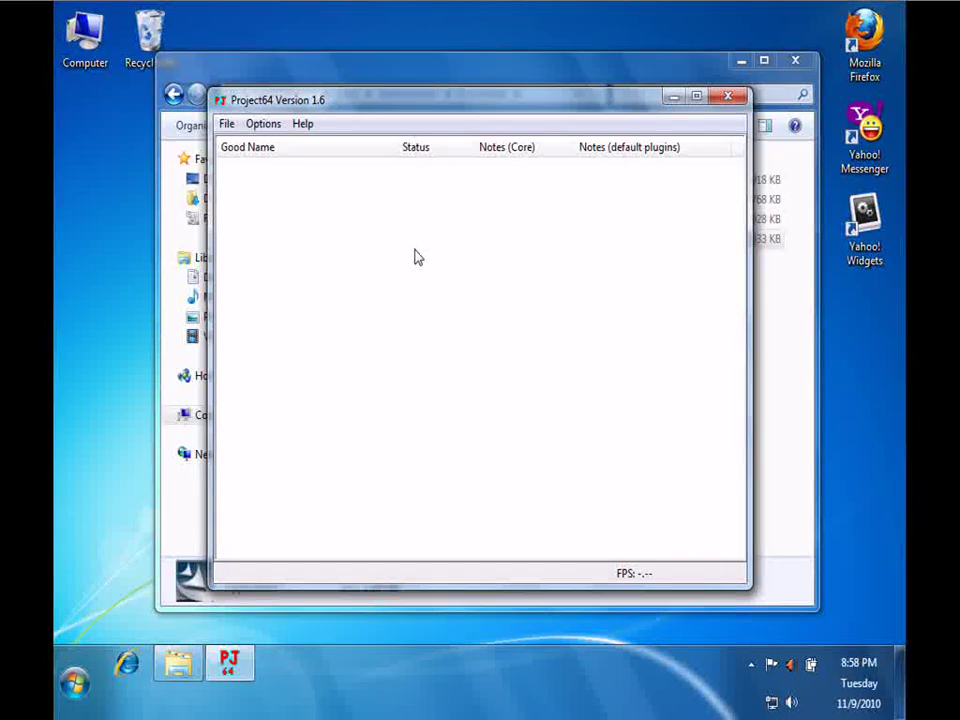
Open the controller plugin configuration and set Player 1's game device to Logitech Dual Action
left_click(265, 125)
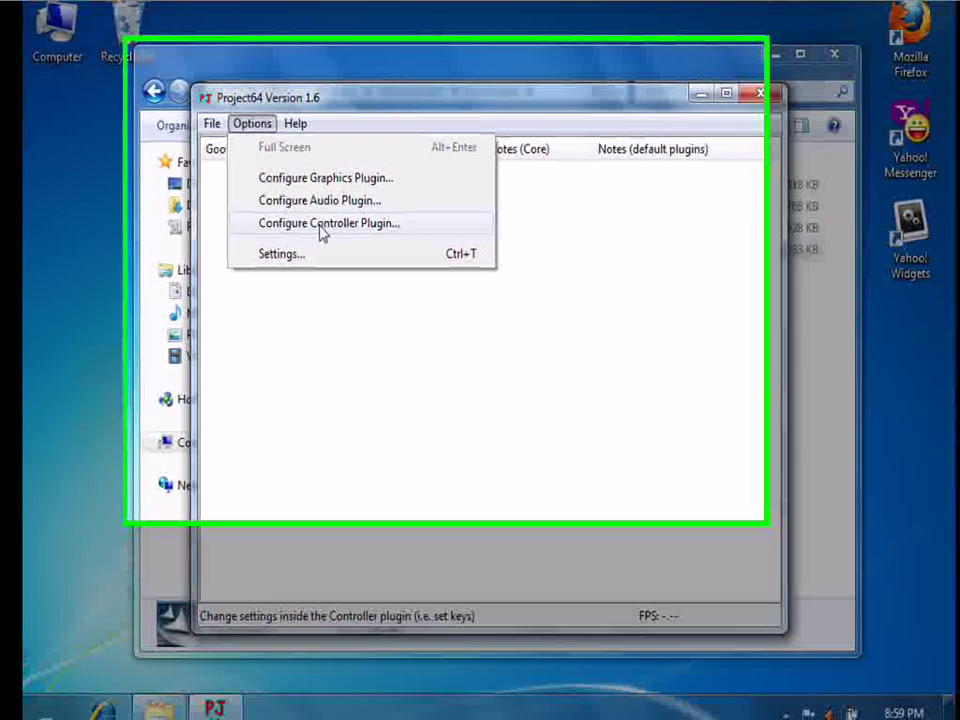
left_click(326, 216)
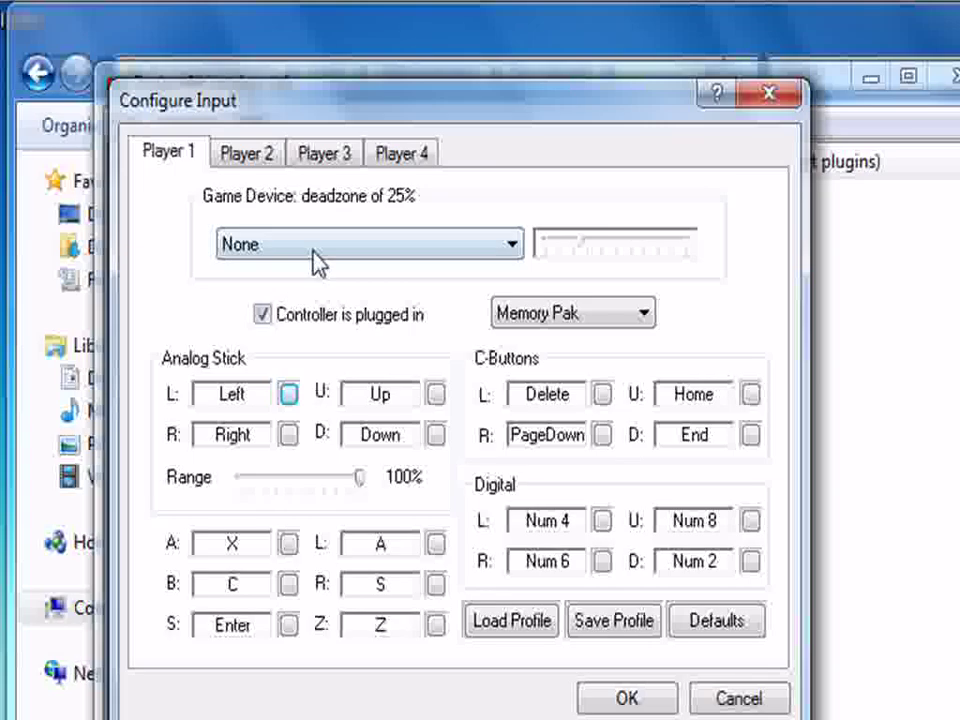
left_click(314, 252)
left_click(254, 290)
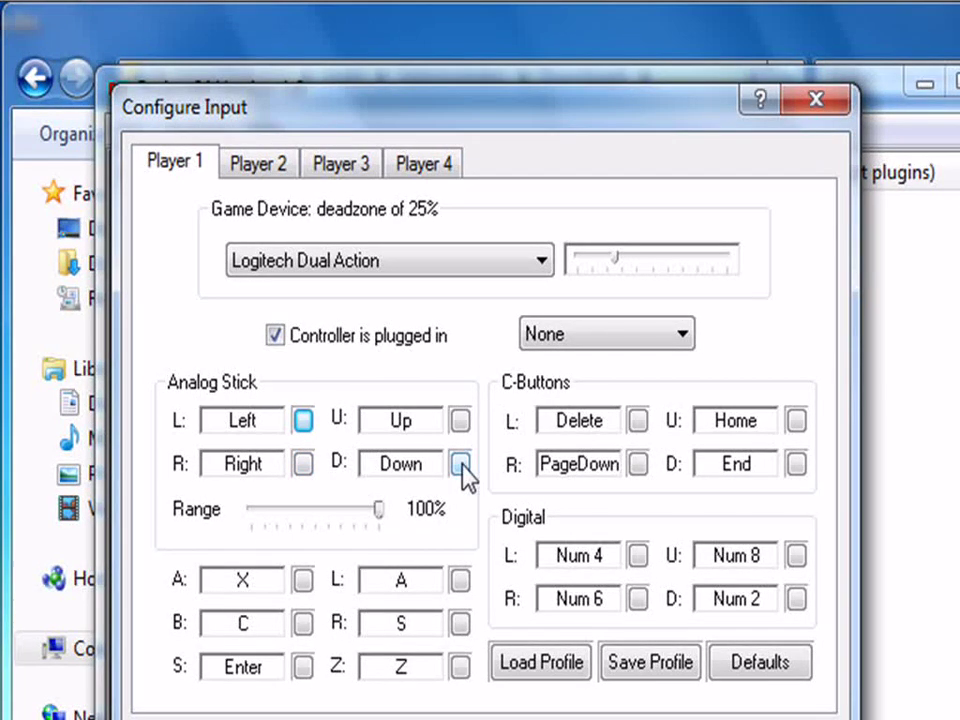
Map Player 1's analog stick left to Z -, right to Z +, up to Rz - and down to Rz +
left_click(303, 420)
left_click(303, 463)
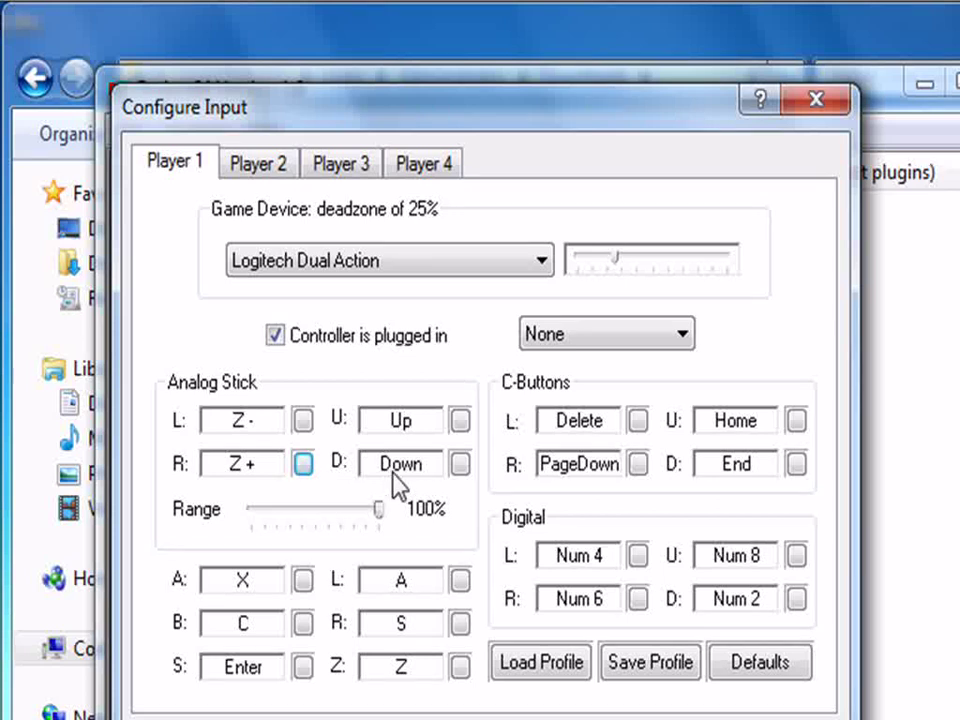
left_click(460, 420)
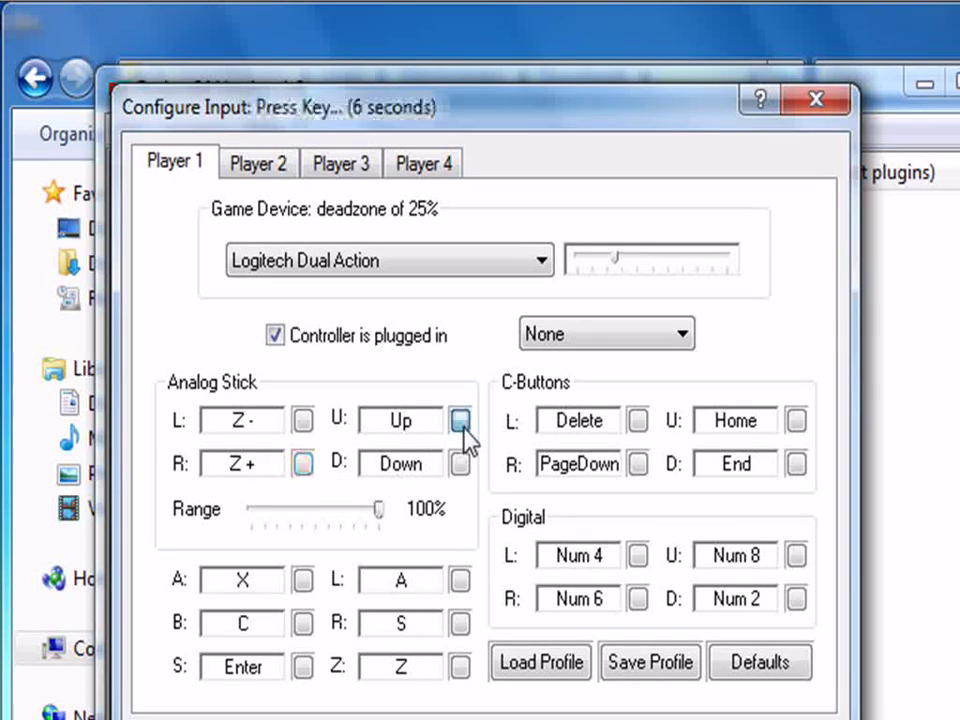
left_click(460, 462)
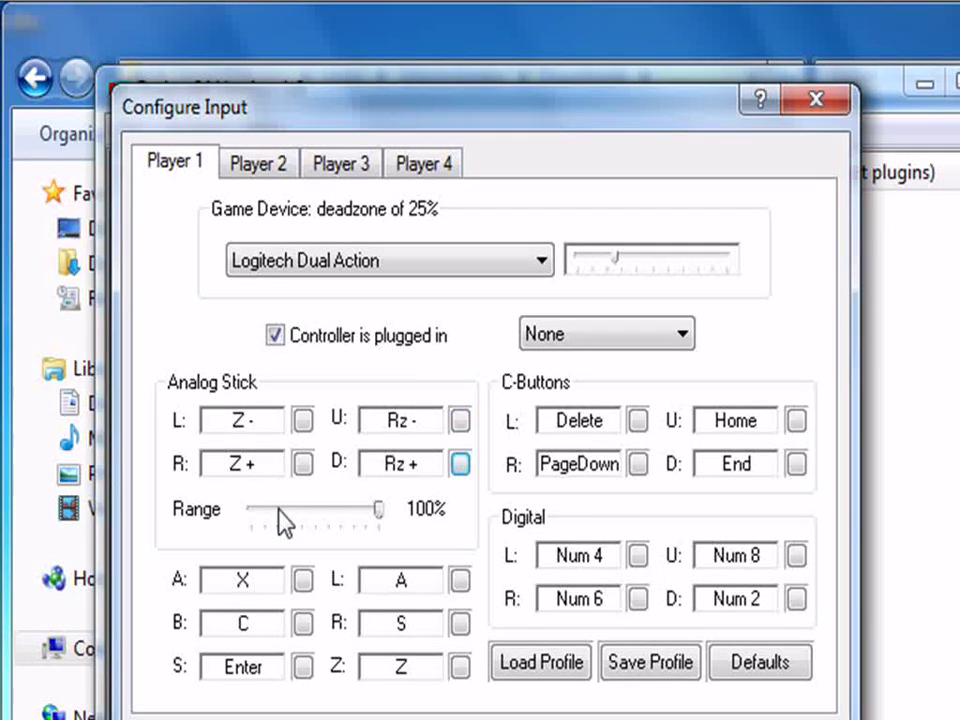
Map Player 1's buttons A, B, S, L, R and Z to Joypad 1, 2, 9, 4, 5 and 7 respectively
left_click(302, 580)
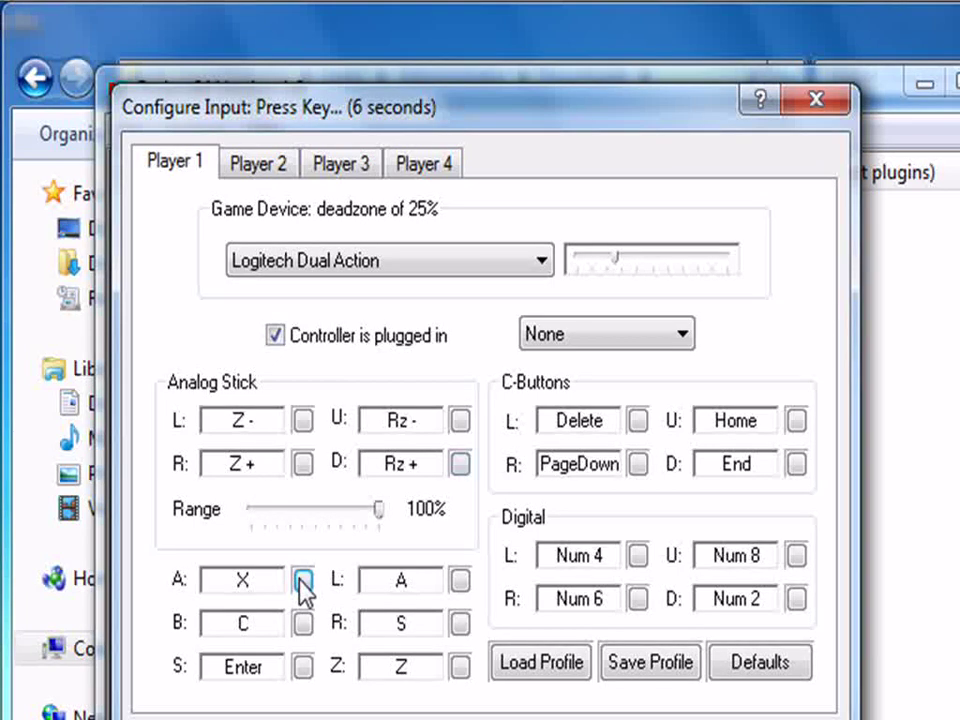
left_click(302, 623)
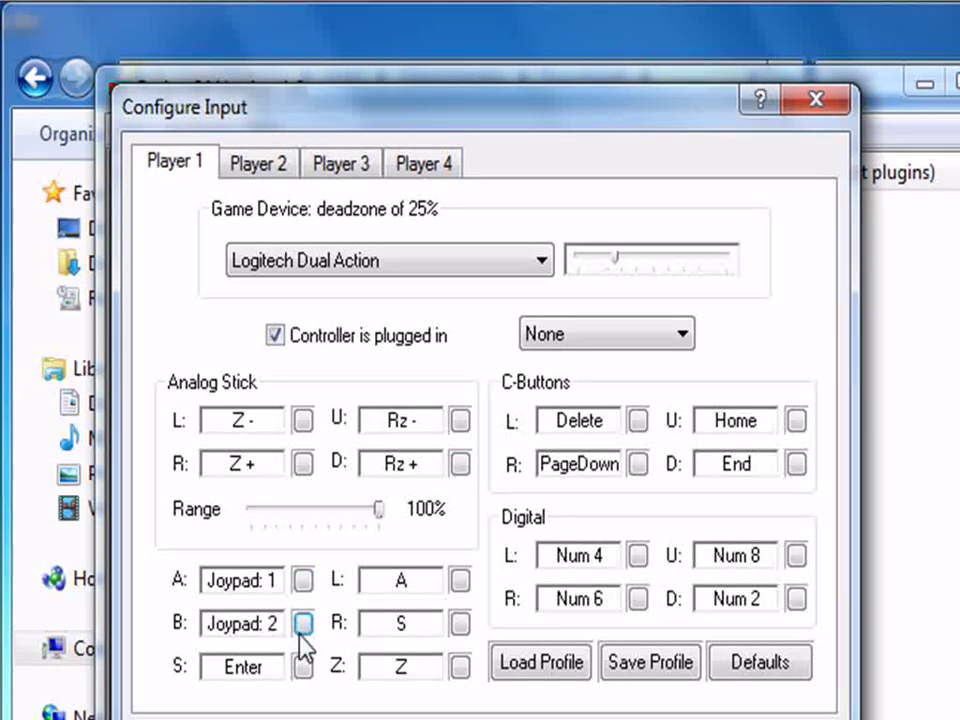
left_click(302, 666)
left_click(459, 580)
left_click(458, 624)
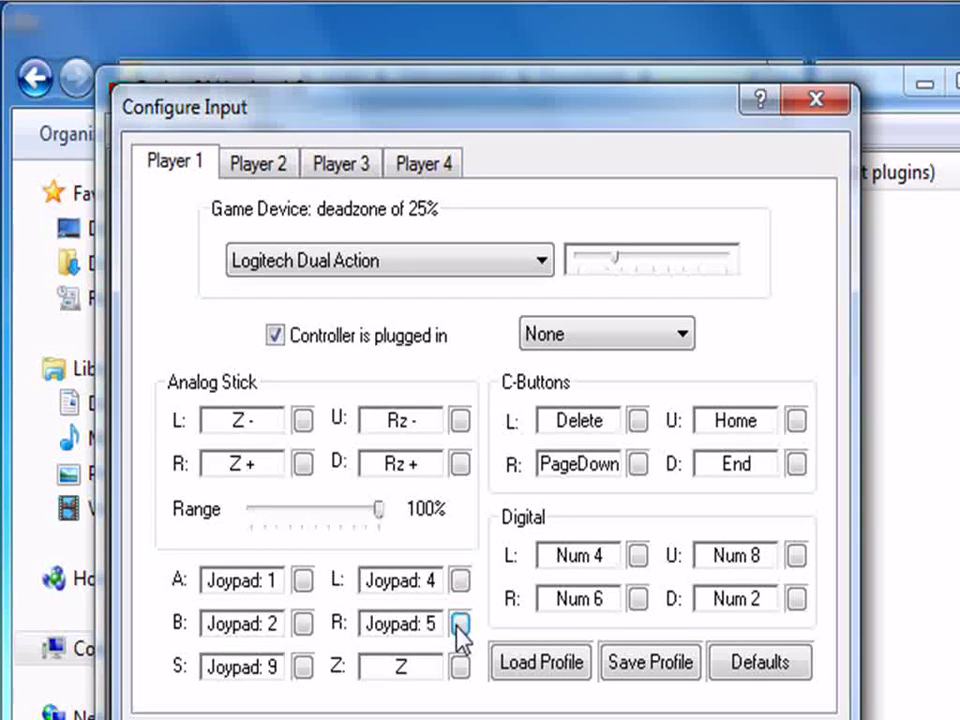
left_click(460, 668)
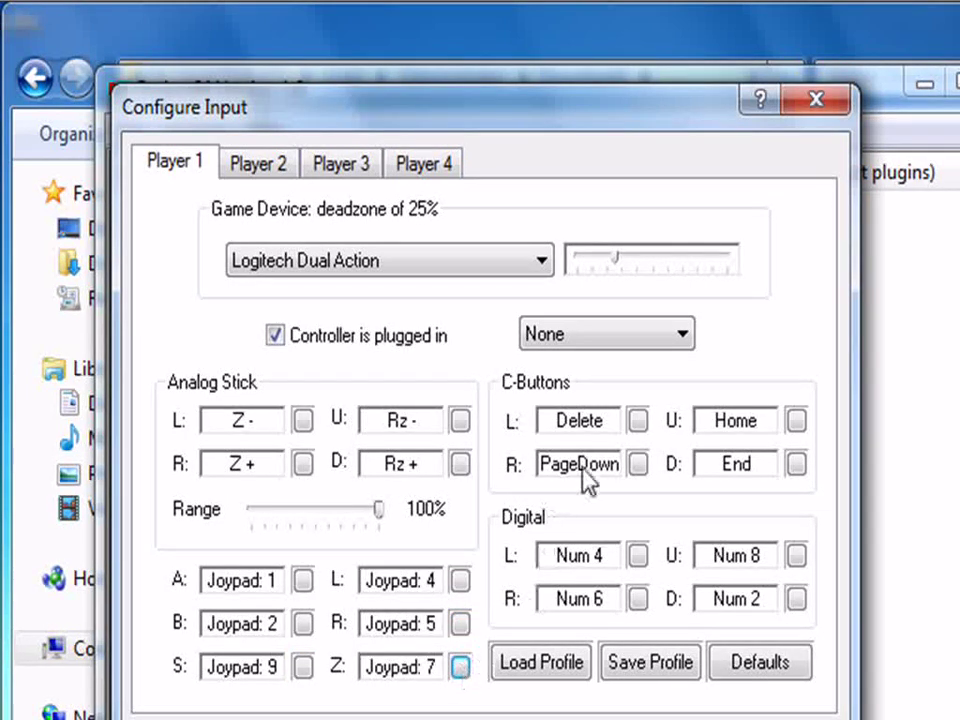
Map Player 1's C-Buttons left, right, up and down to Pov0 Left, Pov0 Right, Pov0 Up and Pov0 Down
left_click(638, 421)
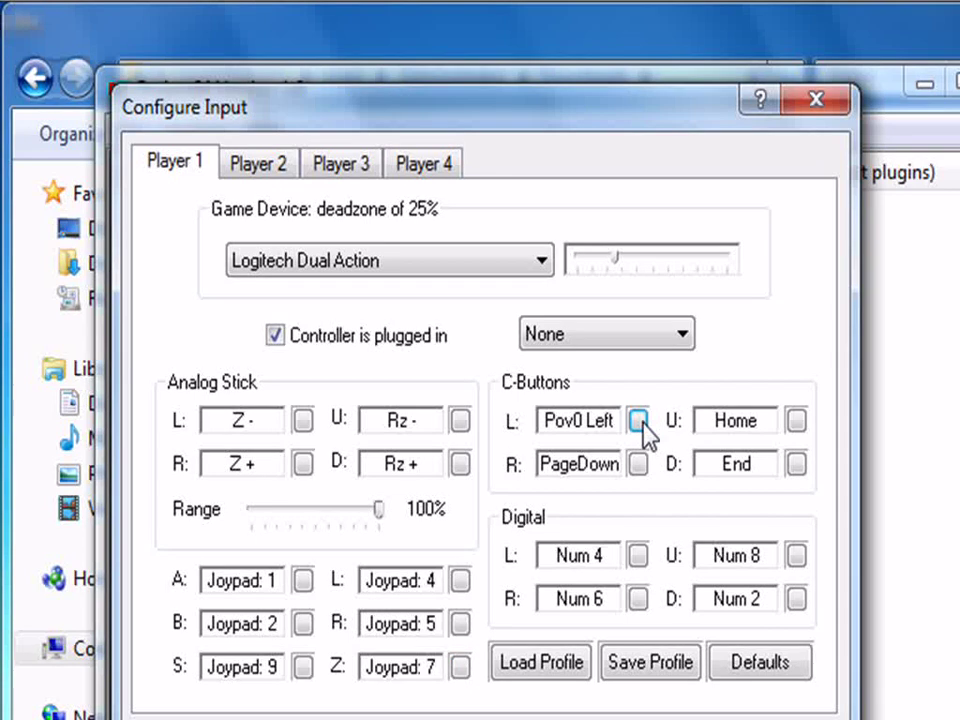
left_click(637, 465)
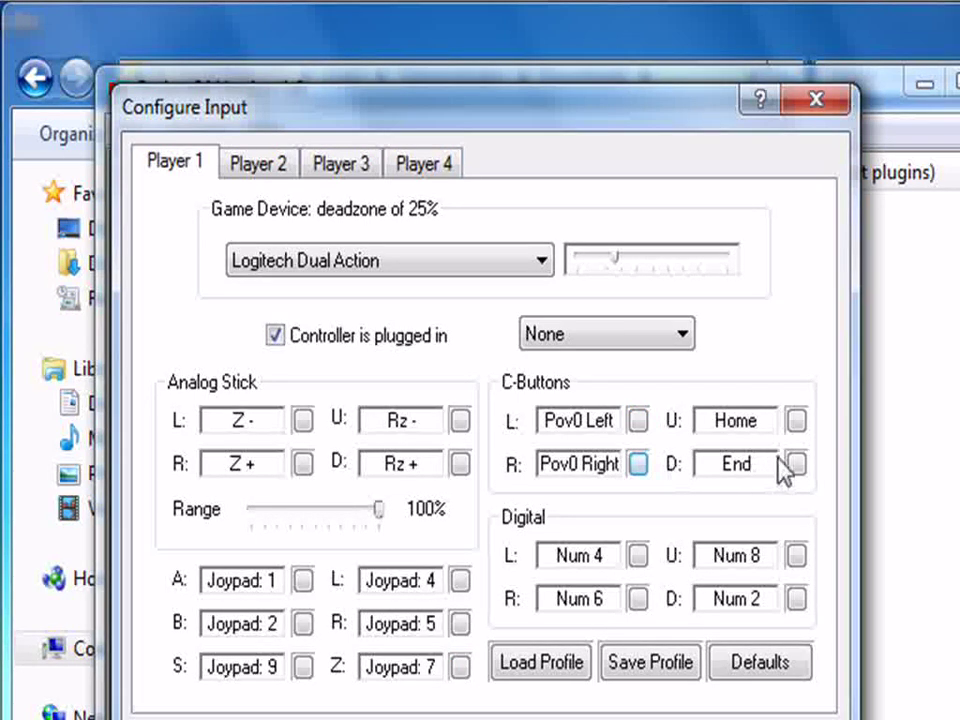
left_click(806, 421)
left_click(797, 465)
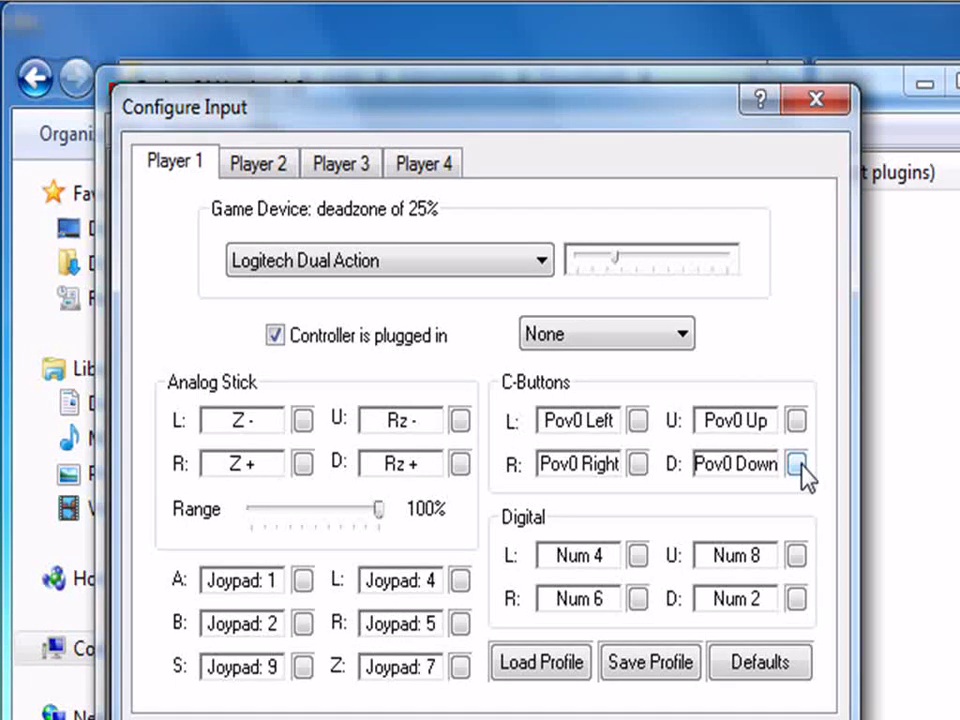
Map Player 1's Digital left, right, up and down to Joy Left, Joy Right, Joy Up and Joy Down, and confirm the configuration
left_click(637, 557)
left_click(640, 600)
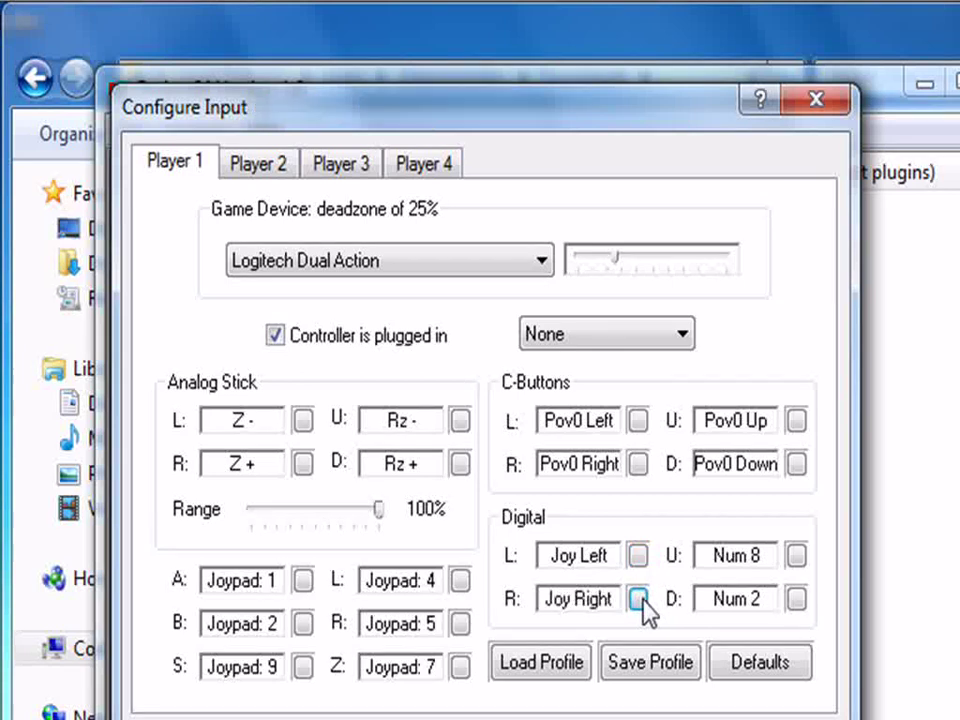
left_click(797, 557)
left_click(797, 598)
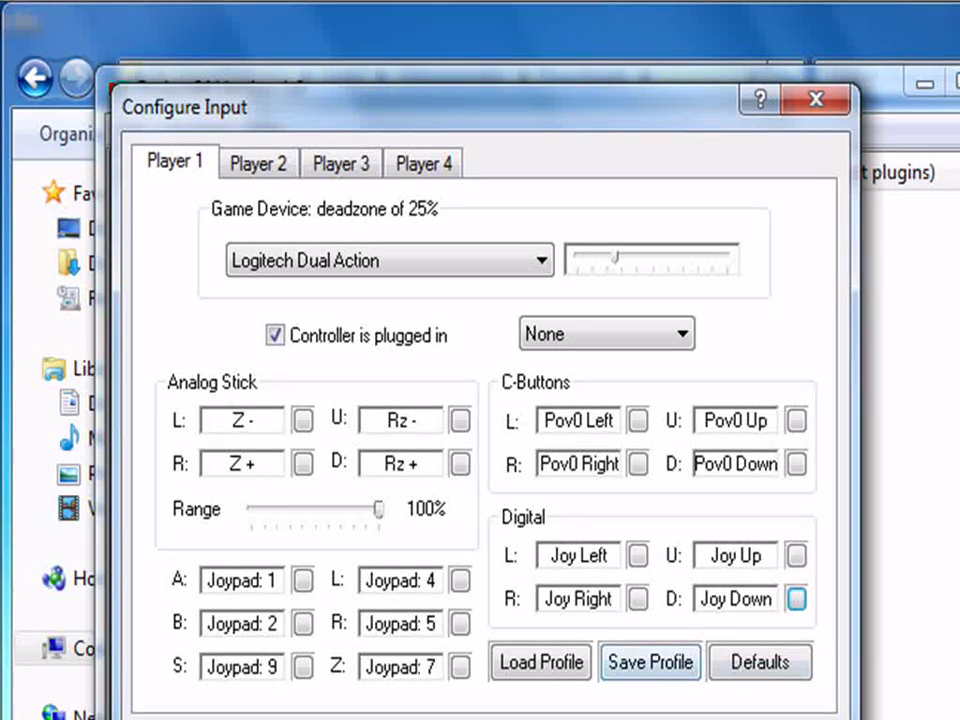
key("Return")
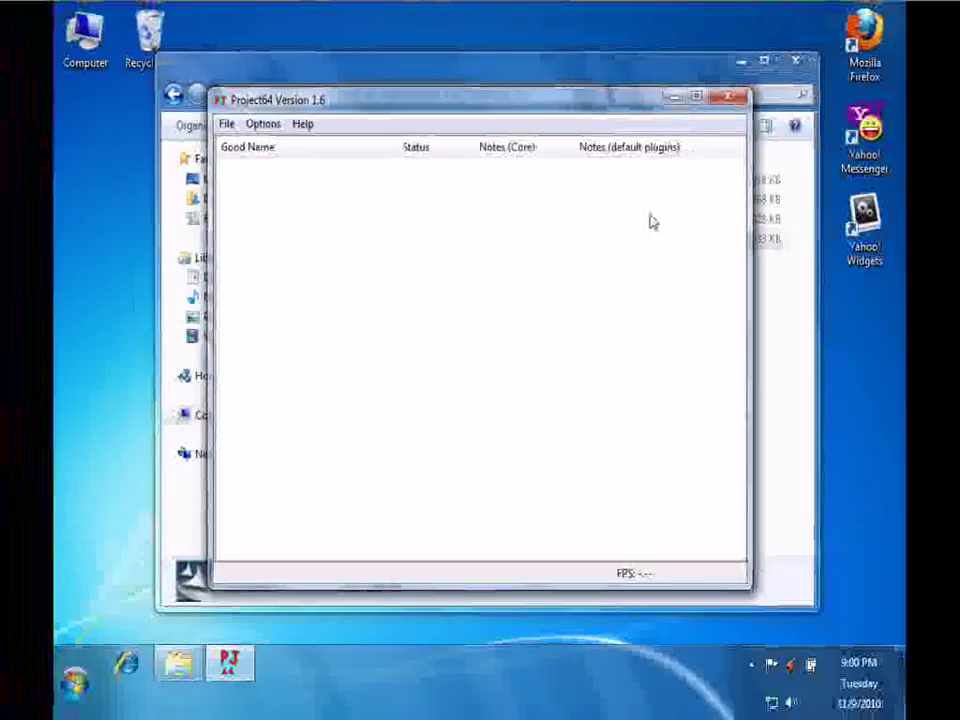
Switch to the Windows Explorer window showing the Downloads folder
left_click(426, 73)
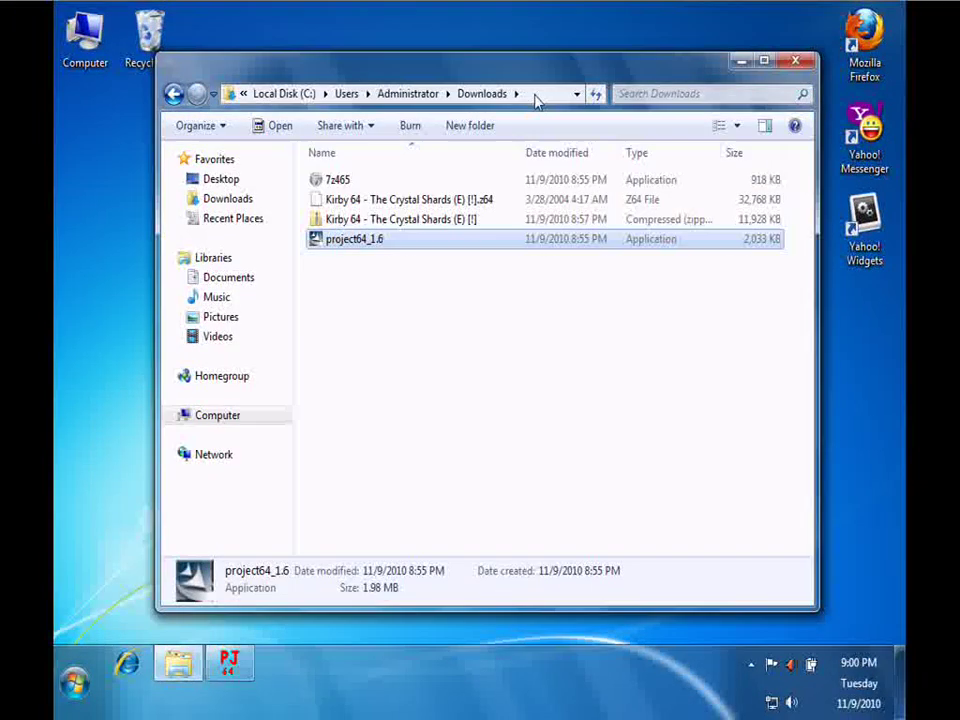
left_click(535, 97)
right_click(458, 96)
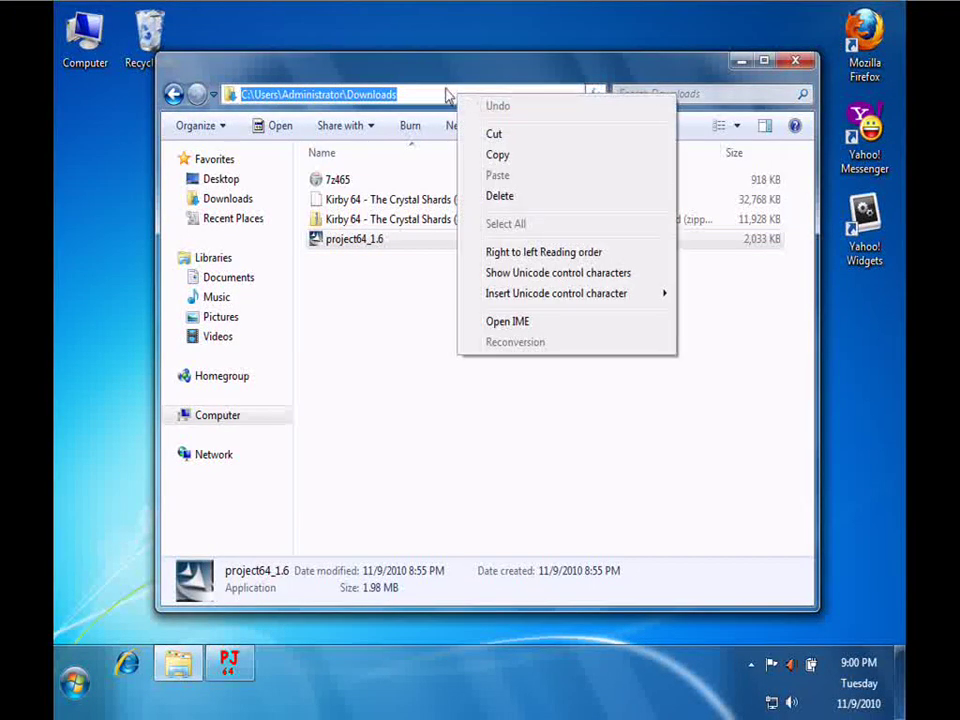
left_click(446, 73)
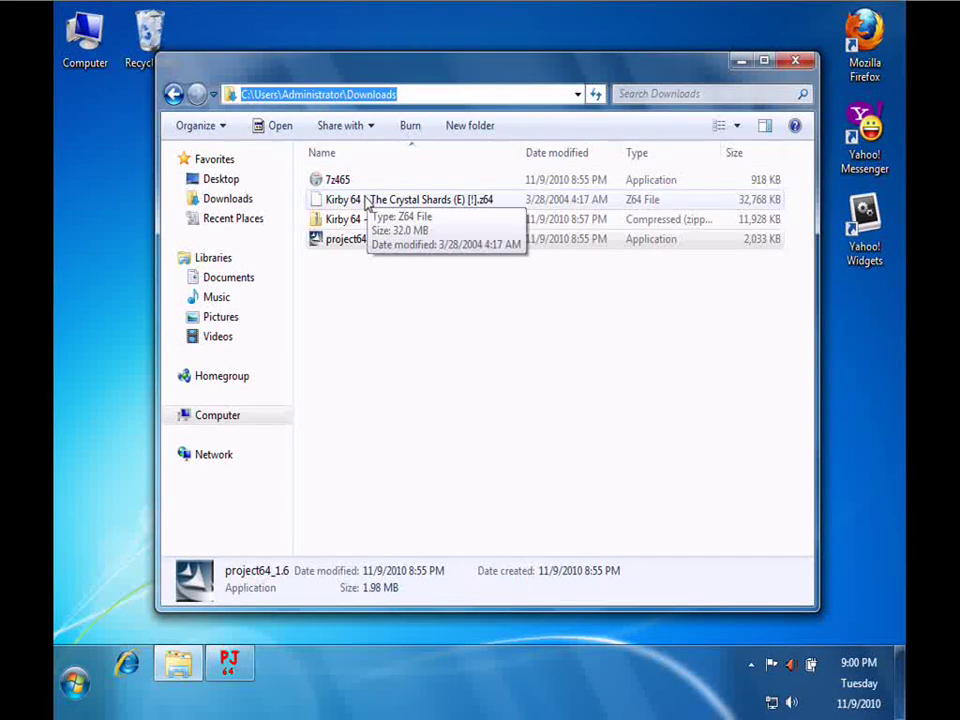
Move "Kirby 64 - The Crystal Shards (E) [!].z64" from Downloads to the desktop and close the folder window
left_click_drag(365, 203, 90, 140)
left_click(520, 308)
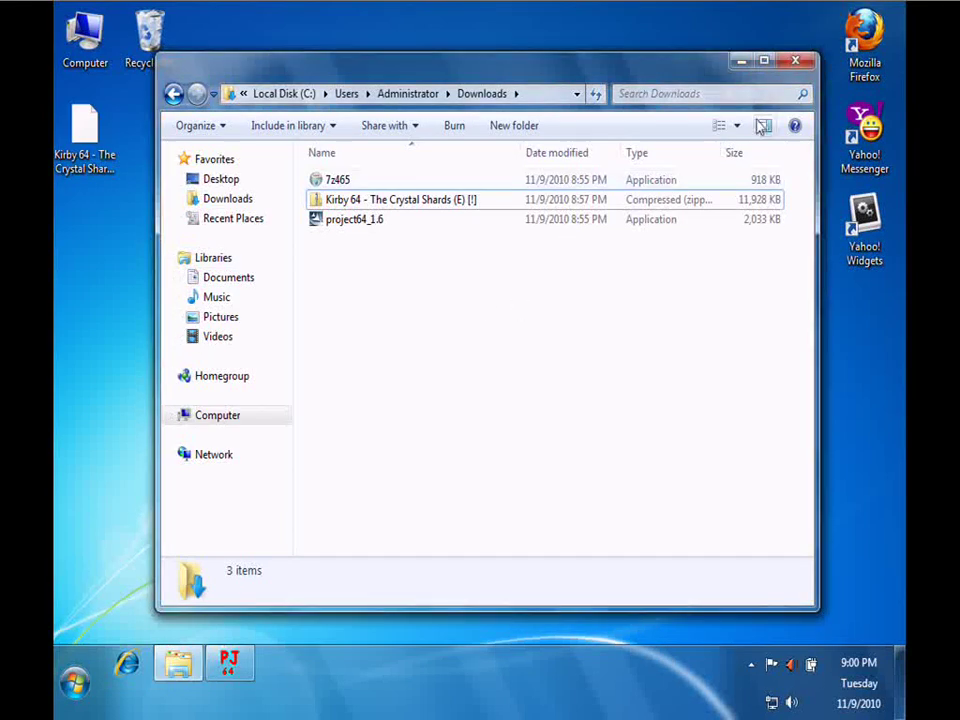
left_click(790, 61)
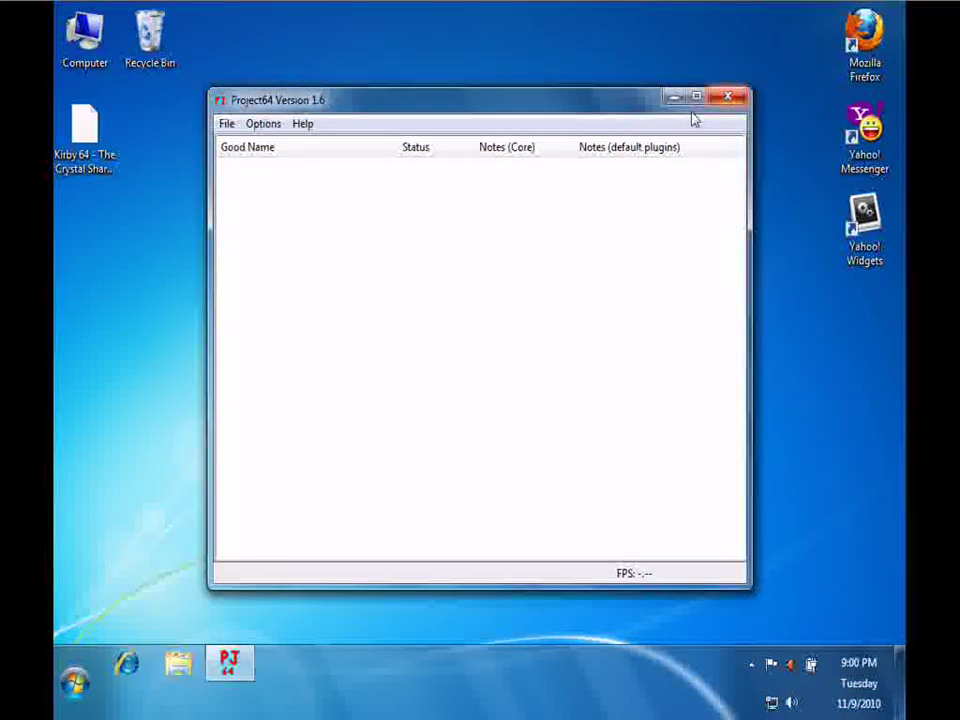
Open the ROM "Kirby 64 - The Crystal Shards (E) [!].z64" from the Desktop to start its emulation
left_click(227, 126)
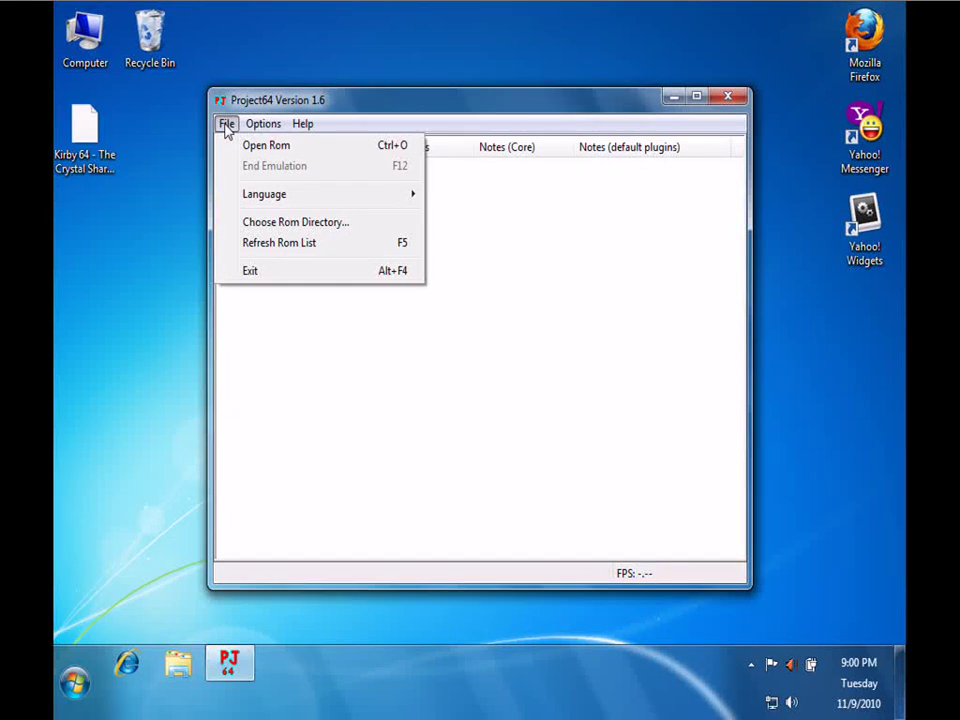
left_click(266, 146)
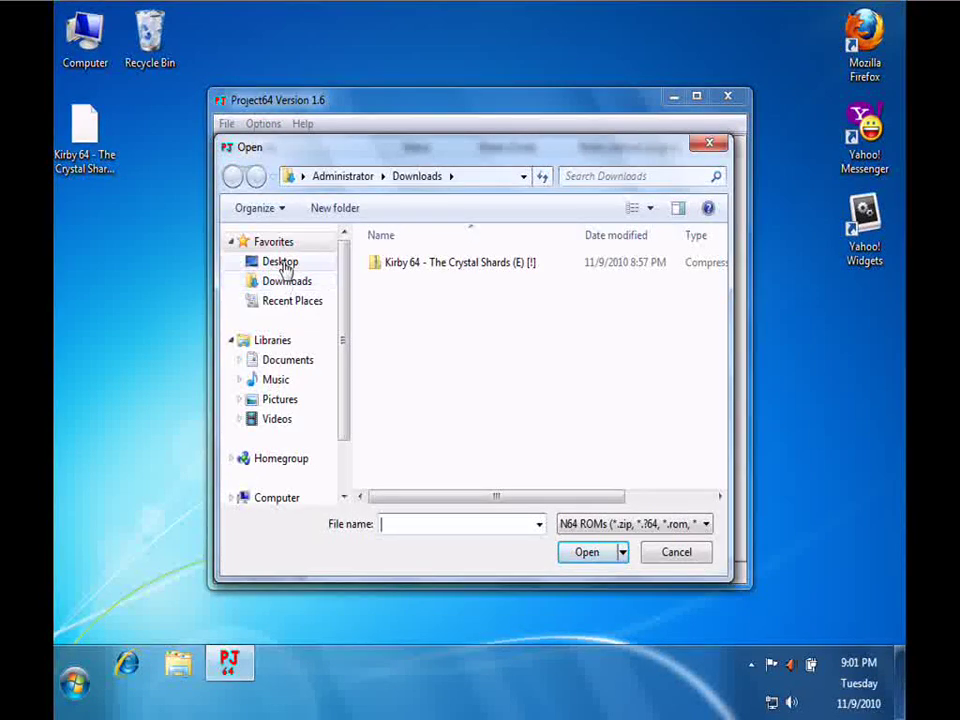
left_click(282, 264)
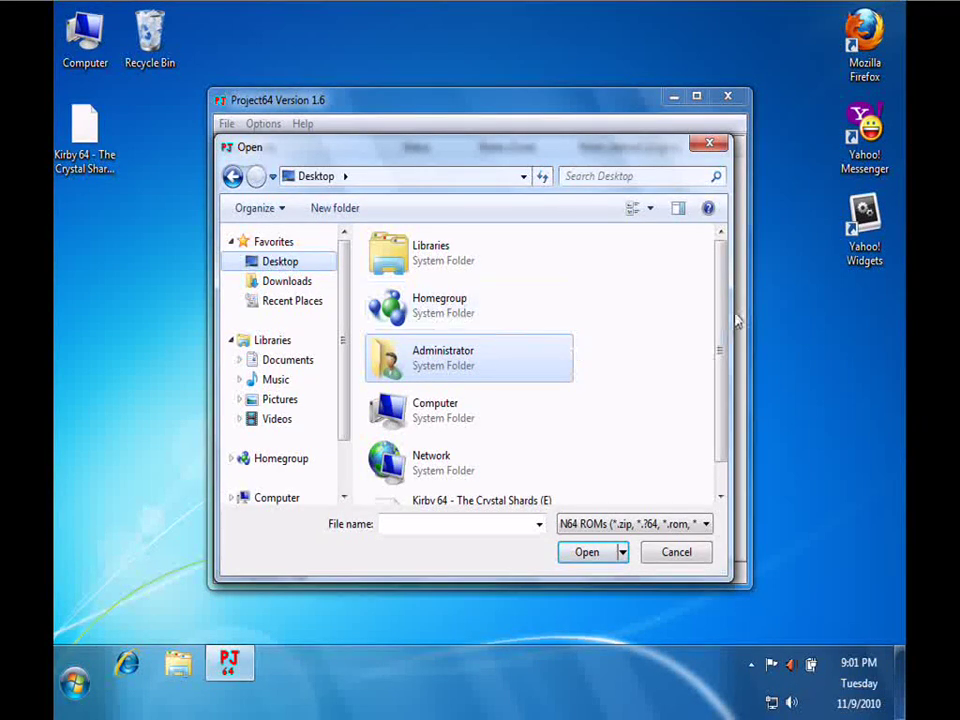
scroll(724, 320, "down", 1)
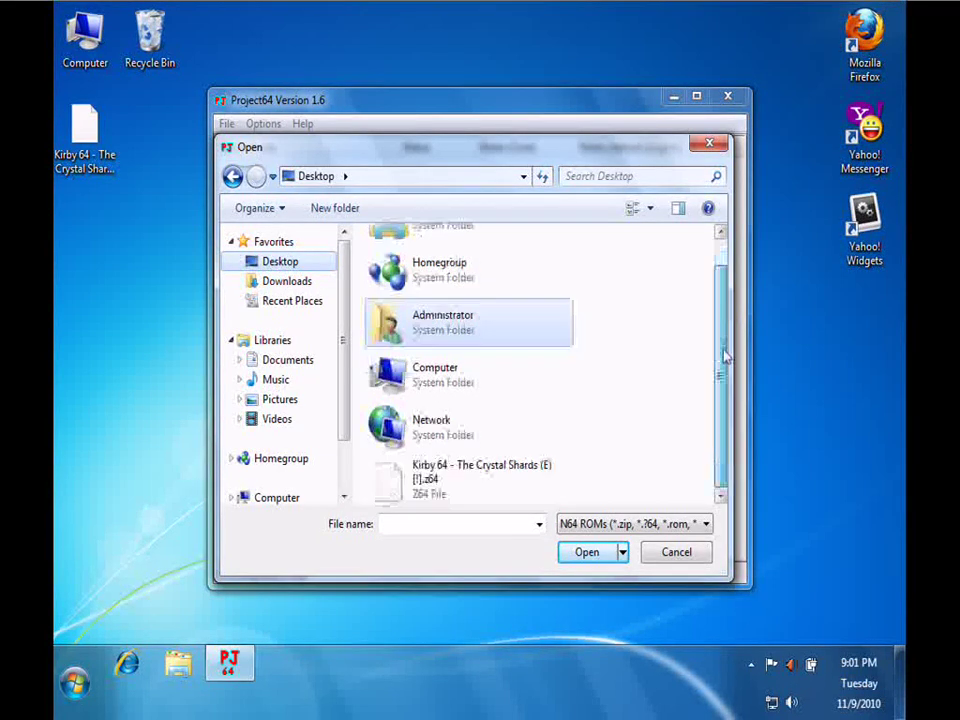
left_click(418, 481)
left_click(592, 553)
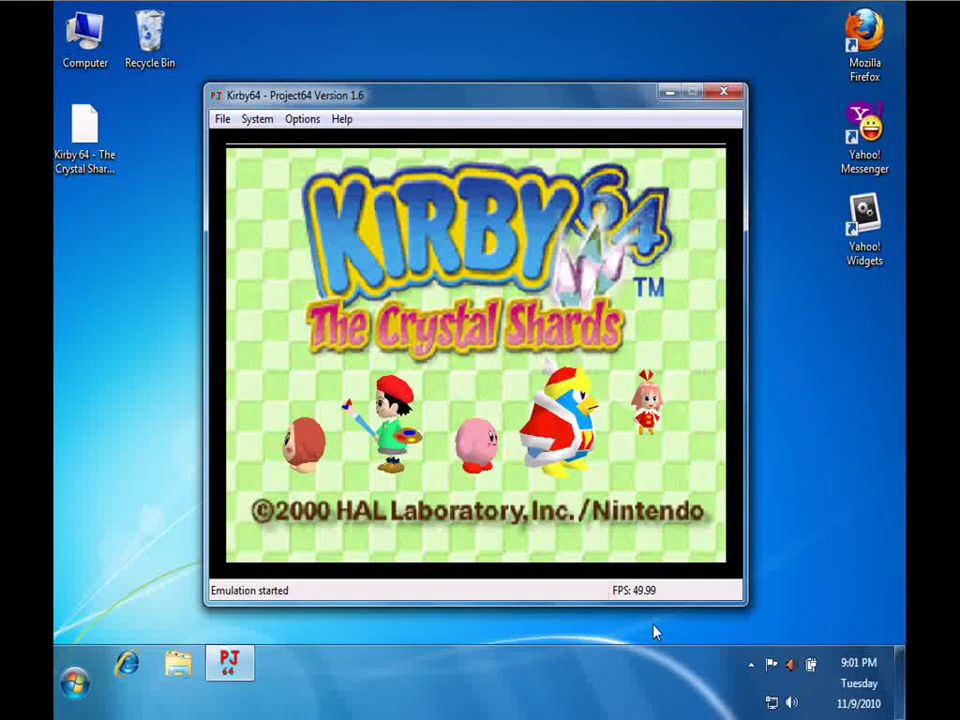
Exit the emulator while the Kirby 64 game is running
left_click(223, 119)
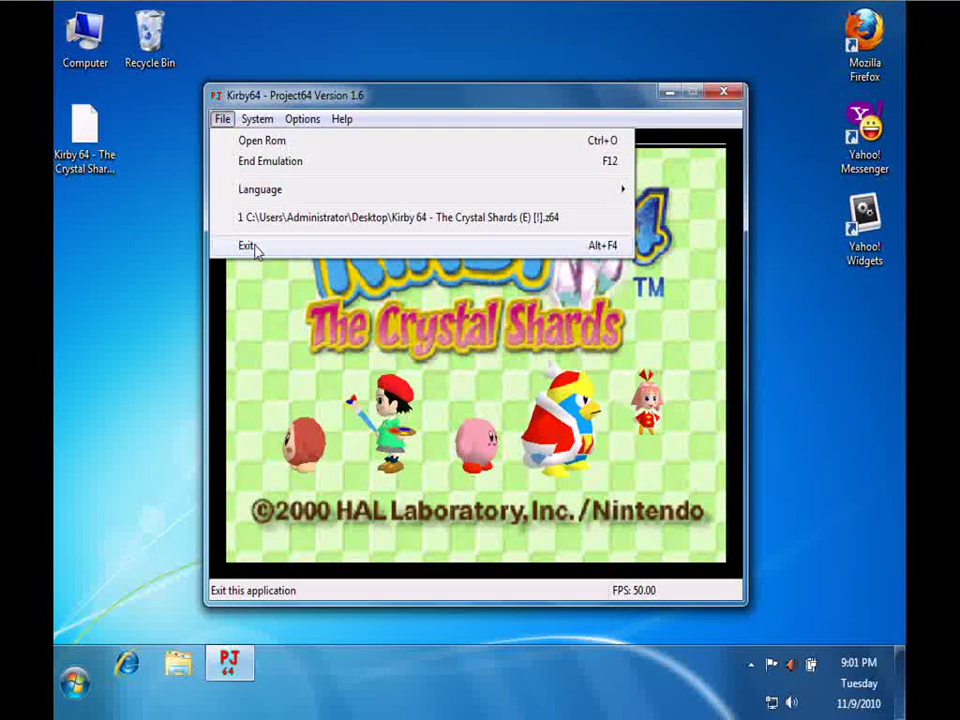
left_click(250, 245)
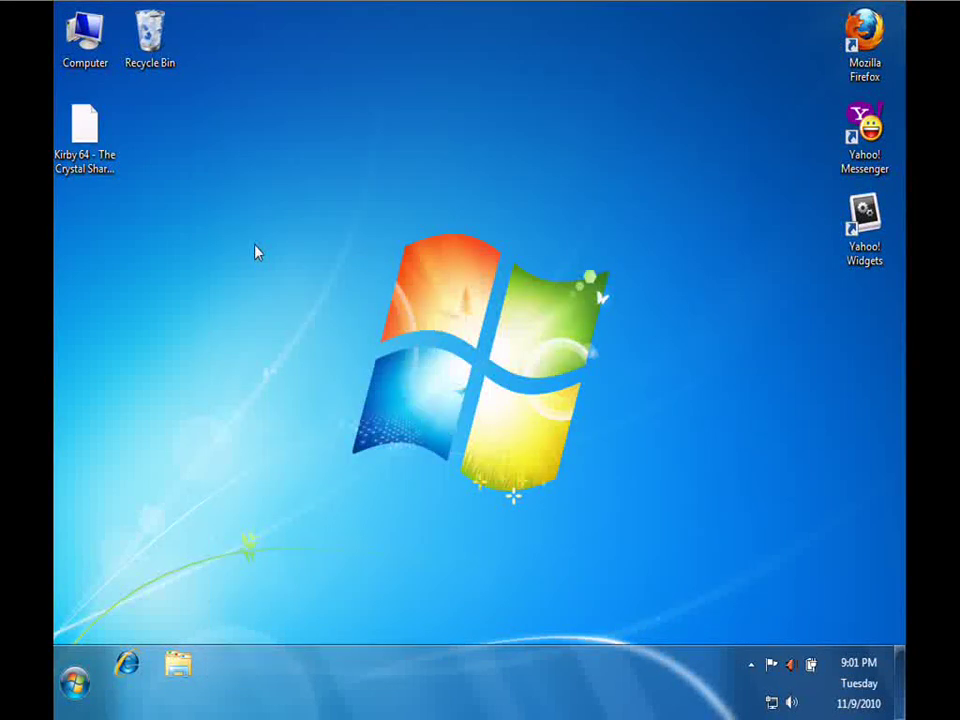